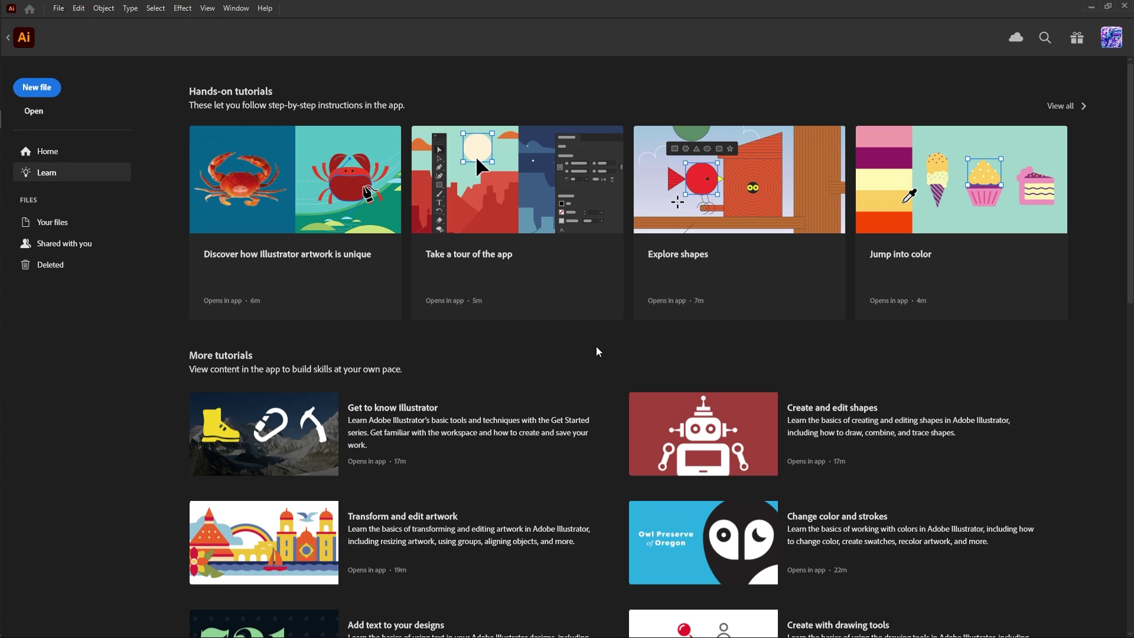
- Create a new document and set the Paintbrush tool's fidelity to Accurate
{"action": "left_click", "coordinate": [47, 90]}
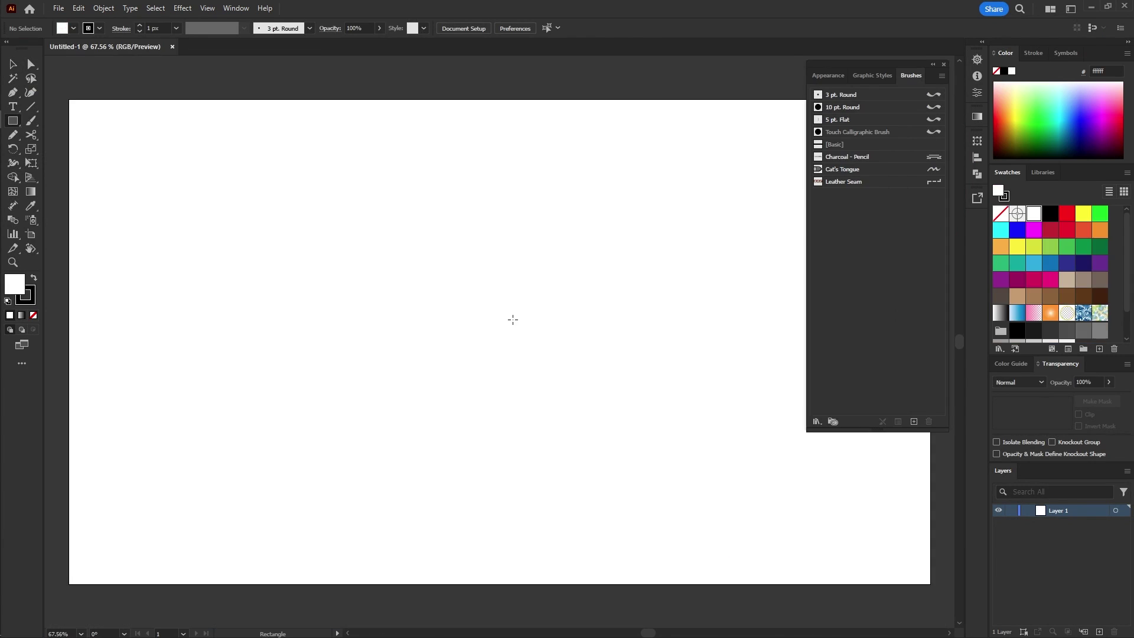
{"action": "key", "text": "b"}
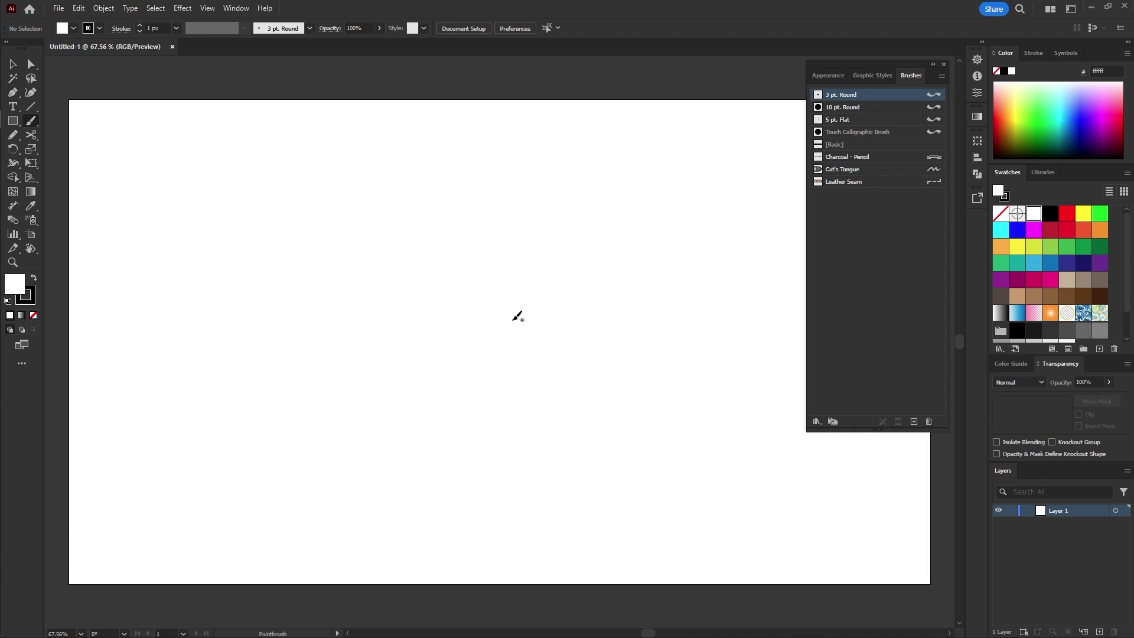
{"action": "double_click", "coordinate": [35, 124]}
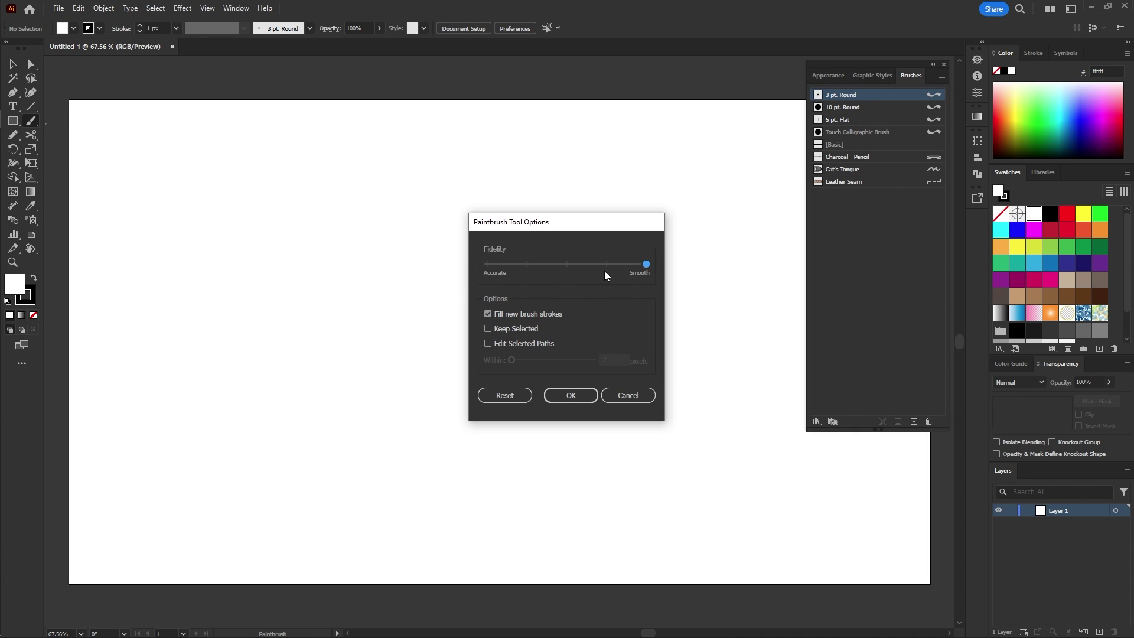
{"action": "left_click", "coordinate": [571, 395]}
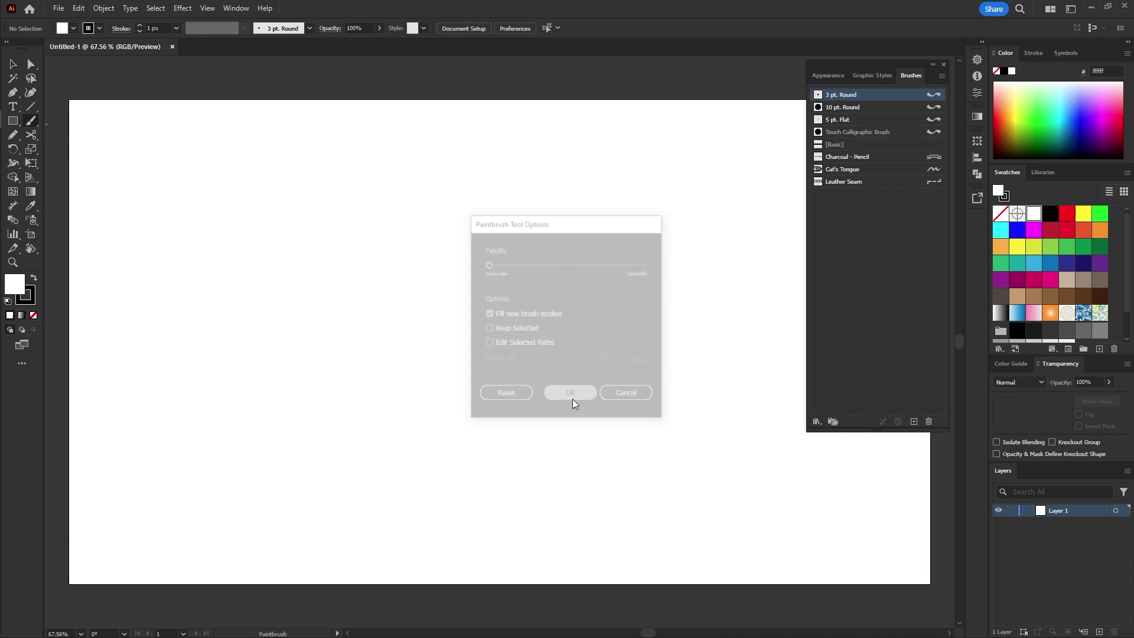
- Expand the Appearance attributes that the Eyedropper picks up and applies, and accept the Eyedropper options
{"action": "key", "text": "i"}
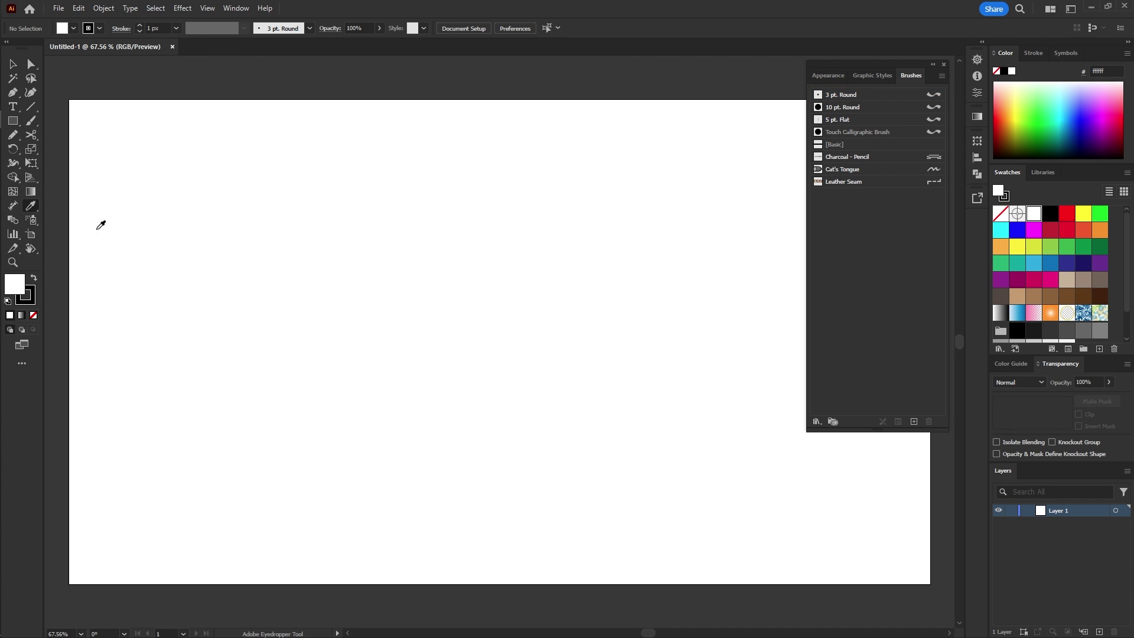
{"action": "double_click", "coordinate": [32, 211]}
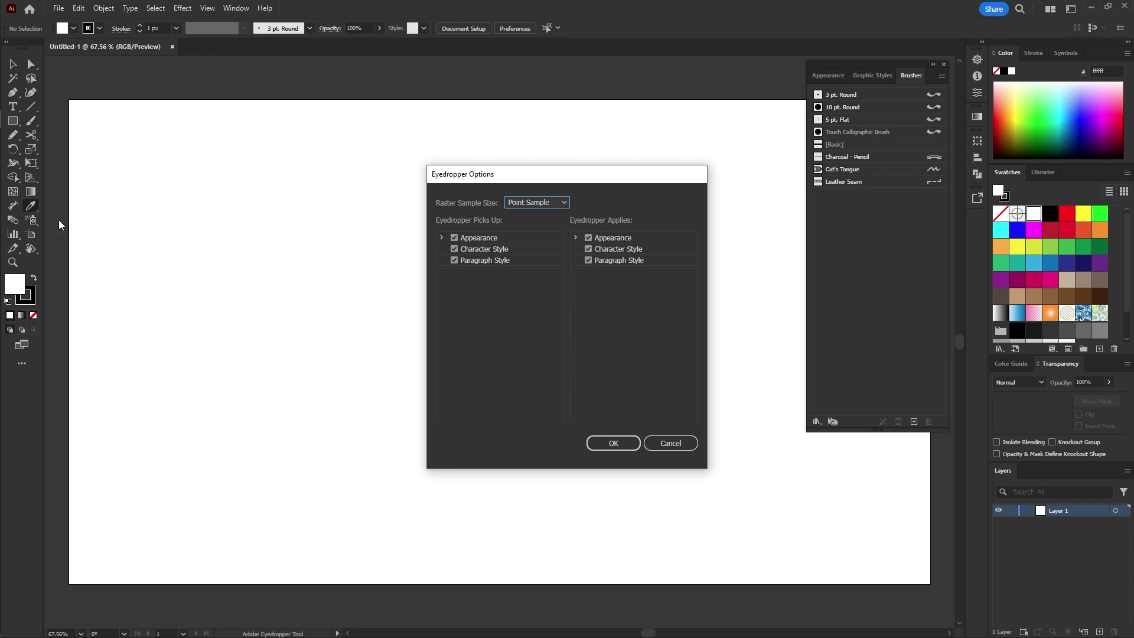
{"action": "left_click", "coordinate": [442, 238]}
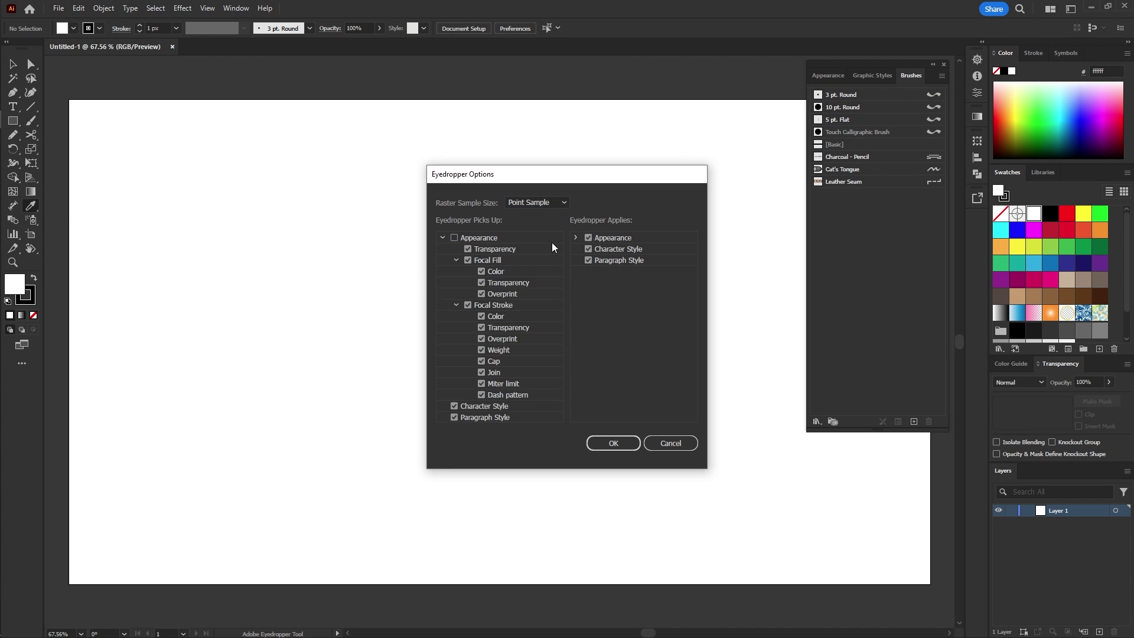
{"action": "left_click", "coordinate": [576, 238]}
{"action": "left_click", "coordinate": [613, 443]}
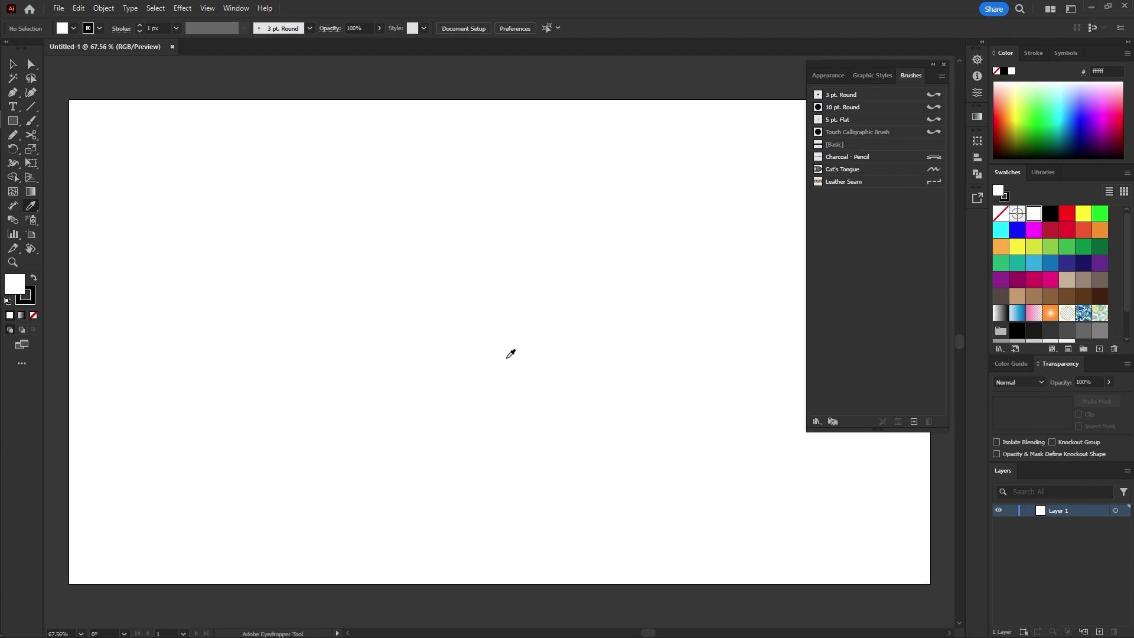
- Accept the Scale options with Scale Corners and Scale Strokes & Effects enabled at 100% uniform scale
{"action": "key", "text": "s"}
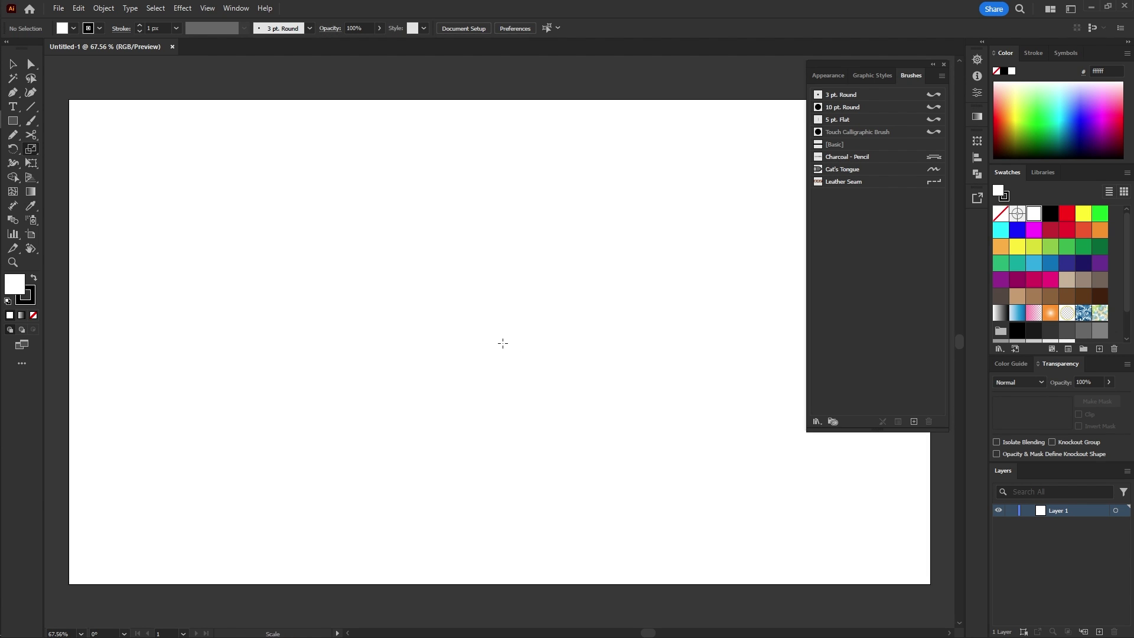
{"action": "double_click", "coordinate": [31, 152]}
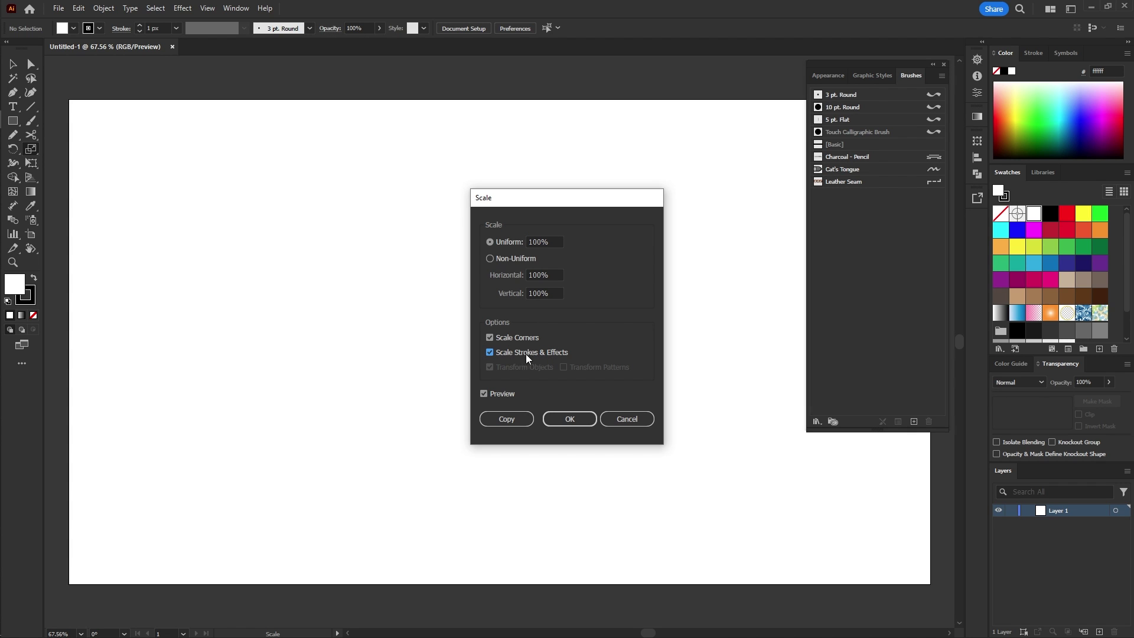
{"action": "left_click", "coordinate": [570, 419]}
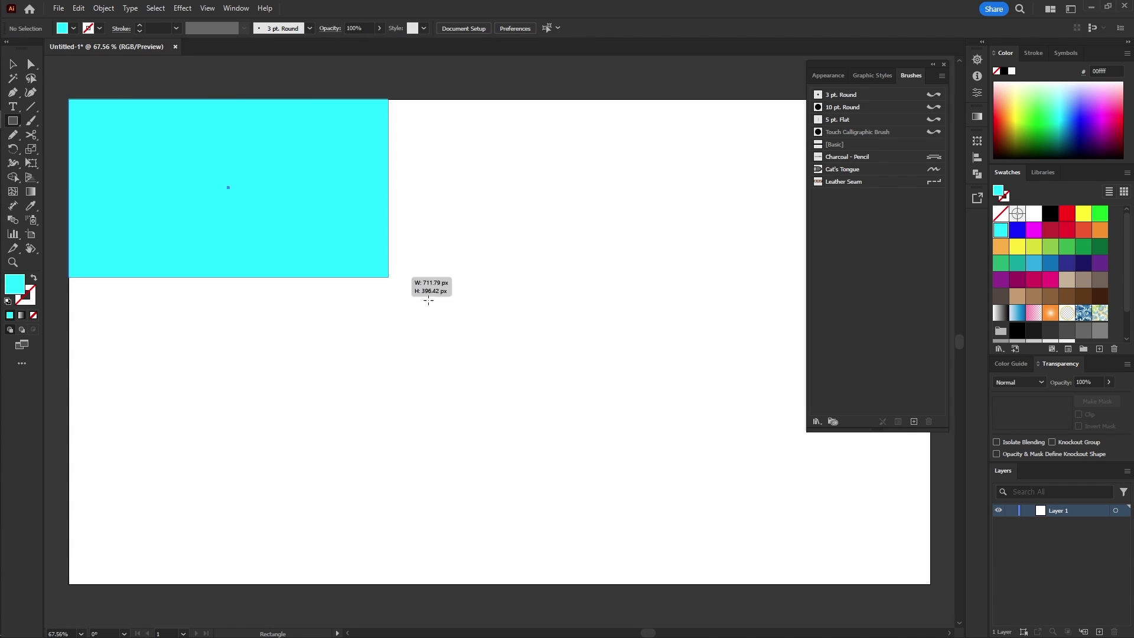
- Draw a cyan 00ffff rectangle without a stroke that covers the whole artboard
{"action": "left_click_drag", "start_coordinate": [428, 300], "coordinate": [930, 584]}
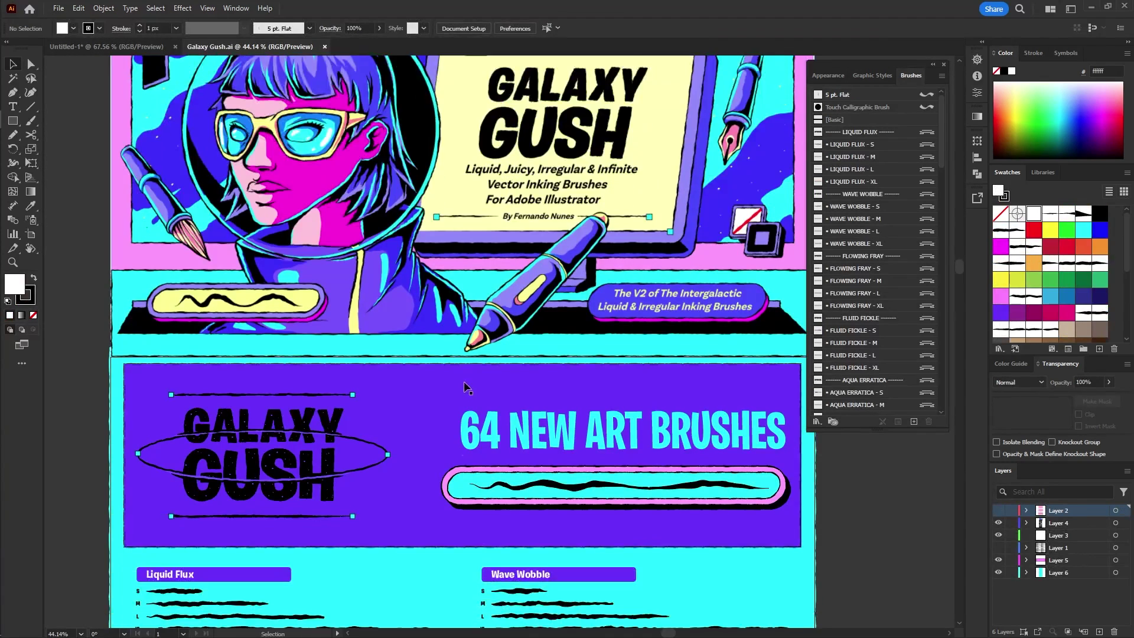
- Copy the brush sample strokes, including Wave Wobble and Fluid Fickle, from Galaxy Gush.ai and paste them onto the LINE ART layer
{"action": "scroll", "coordinate": [467, 388], "scroll_direction": "down", "scroll_amount": 10}
{"action": "scroll", "coordinate": [461, 374], "scroll_direction": "down", "scroll_amount": 1}
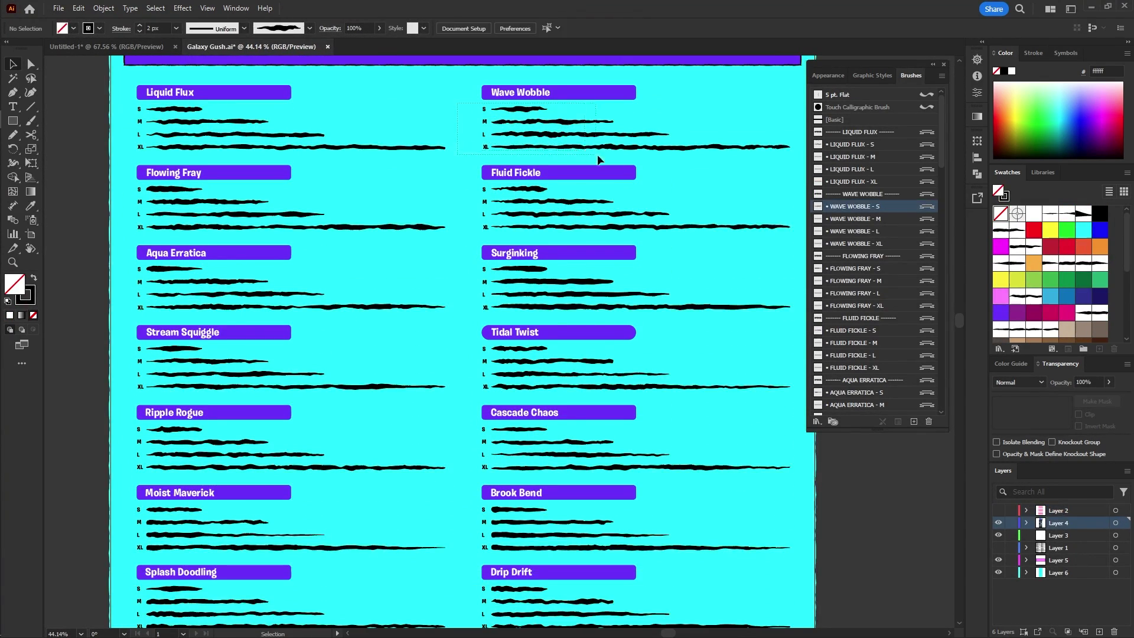
{"action": "left_click", "coordinate": [601, 157]}
{"action": "left_click", "coordinate": [521, 188], "text": "shift"}
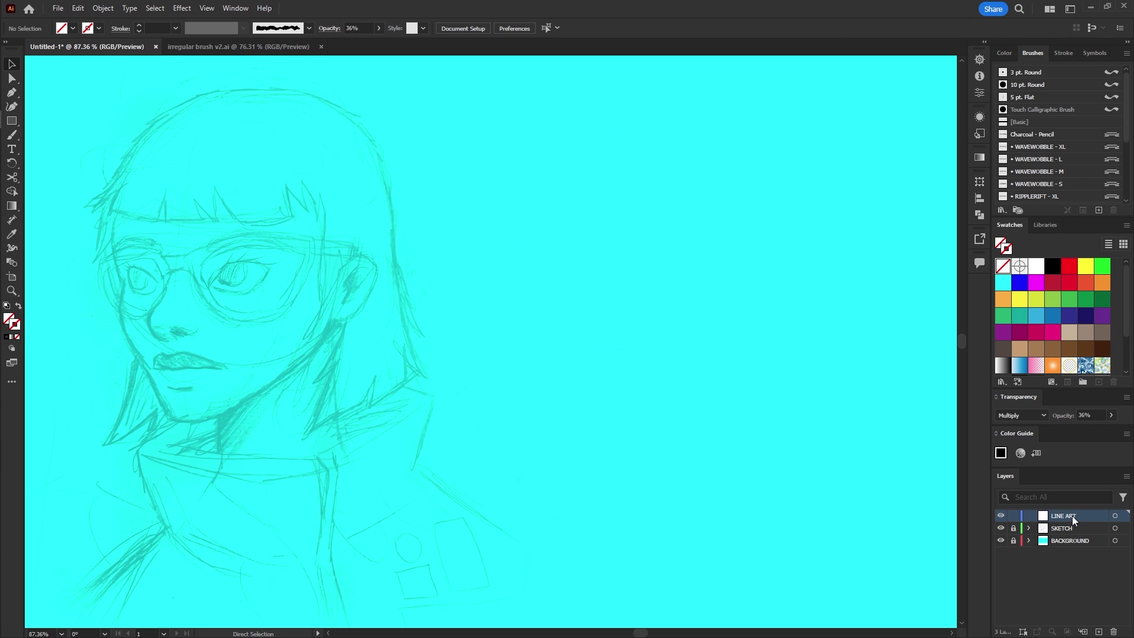
{"action": "key", "text": "ctrl+v"}
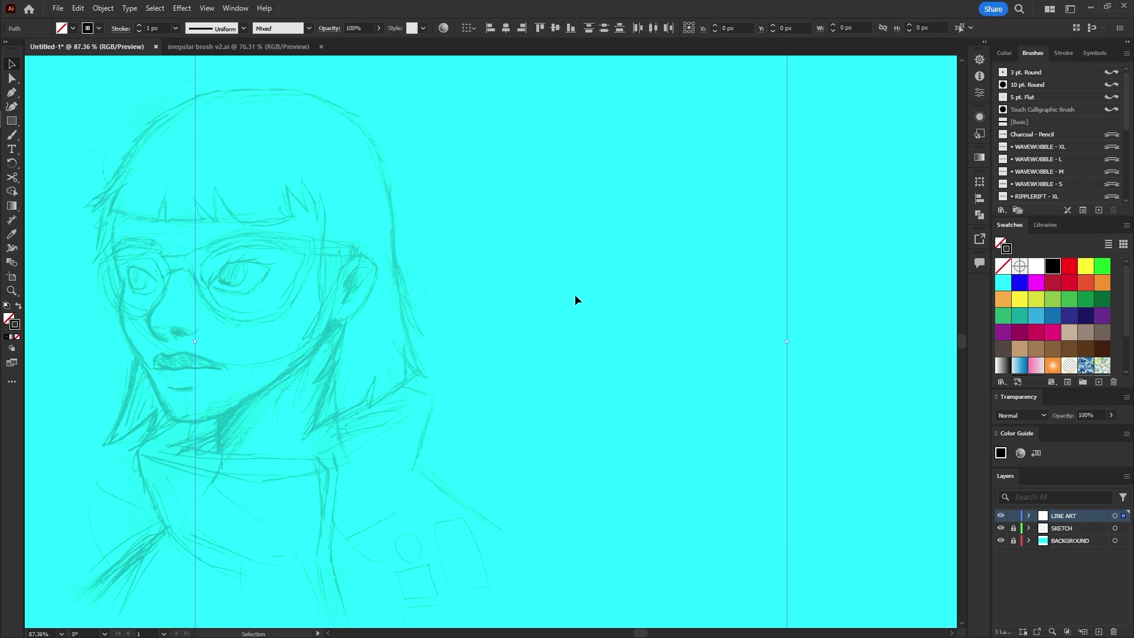
- Scale down the pasted brush samples and stack the three groups on the artboard beside the portrait sketch
{"action": "scroll", "coordinate": [576, 294], "scroll_direction": "down", "scroll_amount": 2}
{"action": "mouse_move", "coordinate": [504, 84]}
{"action": "left_mouse_down"}
{"action": "mouse_move", "coordinate": [590, 330]}
{"action": "mouse_move", "coordinate": [536, 239]}
{"action": "left_mouse_up"}
{"action": "left_click_drag", "start_coordinate": [739, 490], "coordinate": [668, 473]}
{"action": "mouse_move", "coordinate": [562, 286]}
{"action": "left_mouse_down"}
{"action": "mouse_move", "coordinate": [565, 157]}
{"action": "mouse_move", "coordinate": [565, 185]}
{"action": "left_mouse_up"}
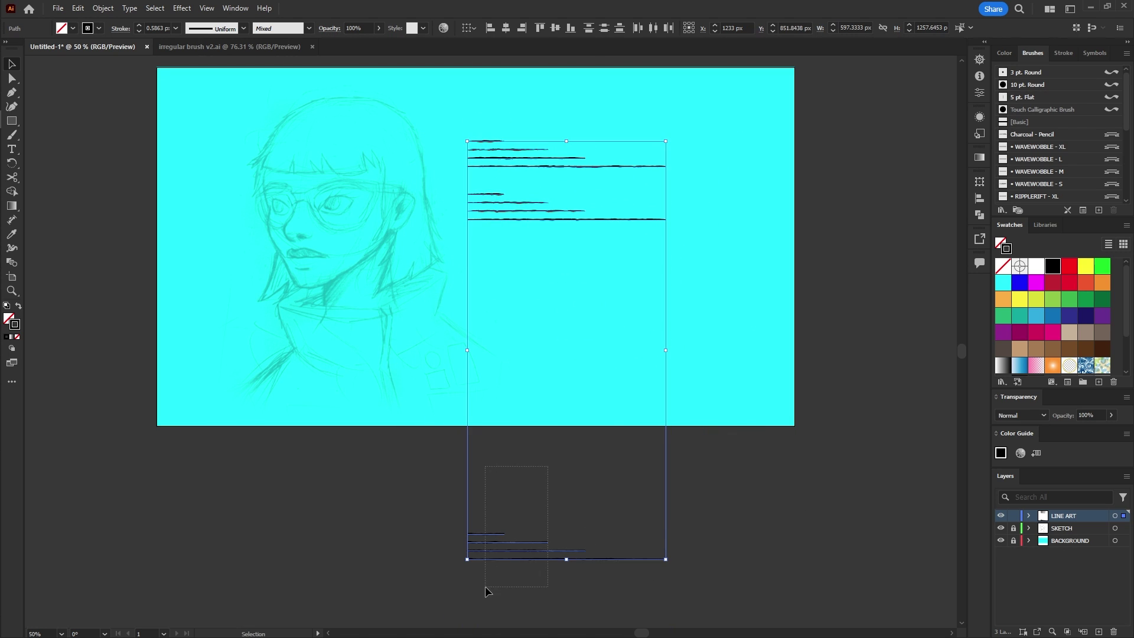
{"action": "left_click_drag", "start_coordinate": [486, 587], "coordinate": [485, 588]}
{"action": "left_click_drag", "start_coordinate": [492, 534], "coordinate": [483, 242]}
{"action": "mouse_move", "coordinate": [470, 207]}
{"action": "left_mouse_down"}
{"action": "mouse_move", "coordinate": [485, 287]}
{"action": "mouse_move", "coordinate": [530, 355]}
{"action": "mouse_move", "coordinate": [576, 366]}
{"action": "mouse_move", "coordinate": [582, 352]}
{"action": "left_mouse_up"}
{"action": "left_click_drag", "start_coordinate": [411, 220], "coordinate": [376, 285]}
{"action": "left_click", "coordinate": [376, 286]}
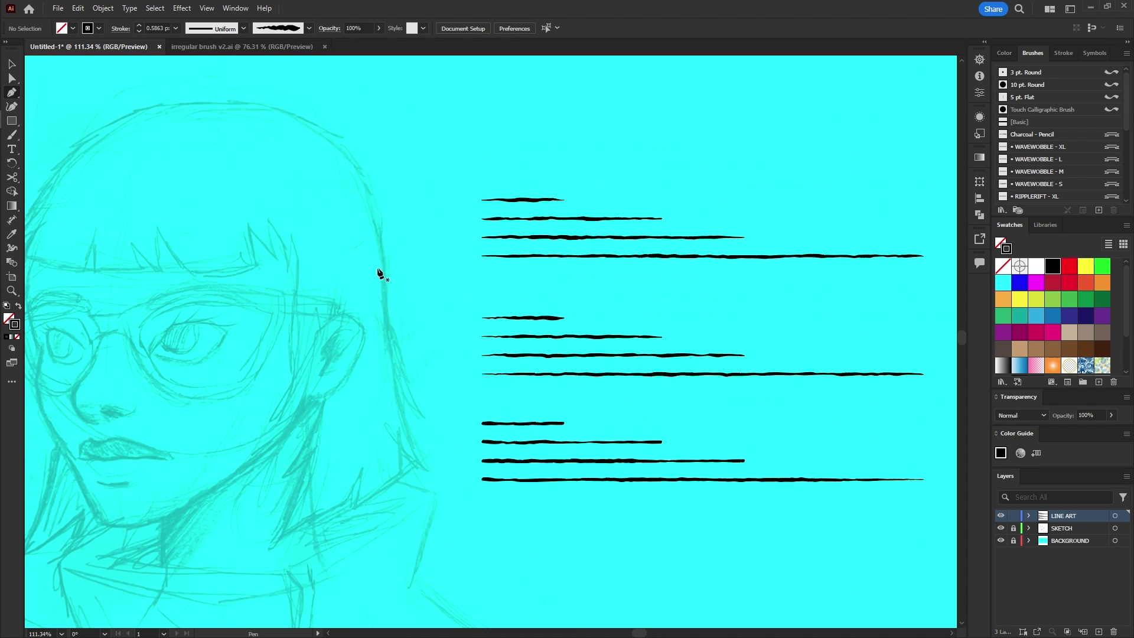
- Trace the outer hair contour with the Pen tool, from the crown down the back of the head
{"action": "scroll", "coordinate": [363, 226], "scroll_direction": "left", "scroll_amount": 3}
{"action": "left_click", "coordinate": [333, 107]}
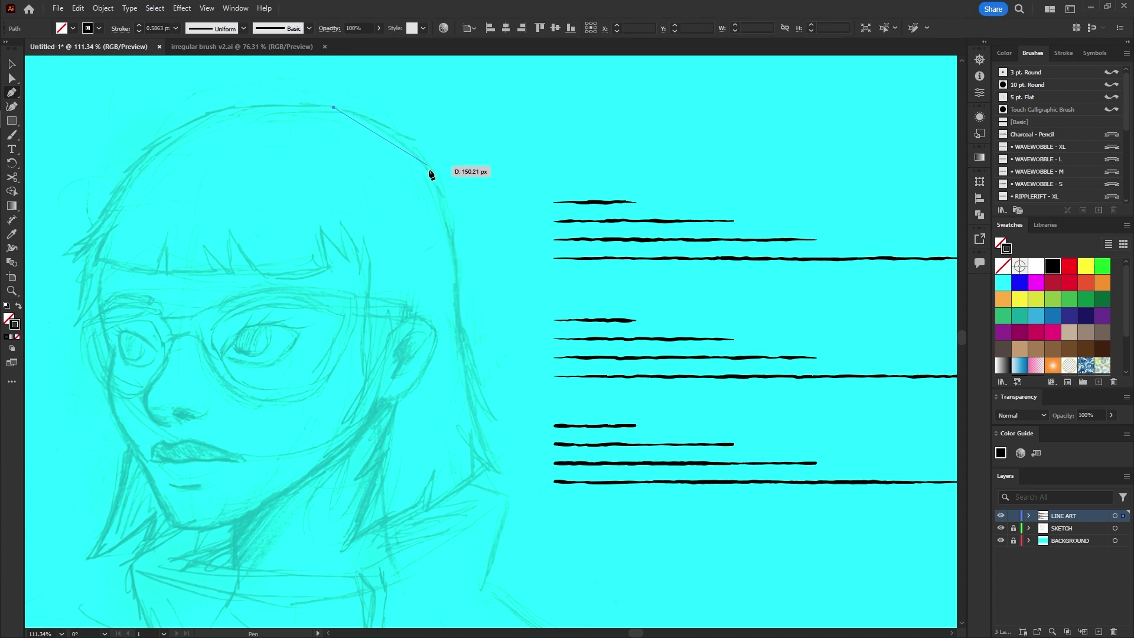
{"action": "left_click_drag", "start_coordinate": [454, 273], "coordinate": [527, 455]}
{"action": "left_click", "coordinate": [451, 371], "text": "ctrl"}
- Trace the two pointed hair tips below the outer contour as separate Pen paths
{"action": "left_click", "coordinate": [451, 366]}
{"action": "left_click", "coordinate": [526, 443], "text": "ctrl"}
{"action": "left_click", "coordinate": [497, 468]}
{"action": "mouse_move", "coordinate": [468, 389]}
{"action": "left_mouse_down"}
{"action": "mouse_move", "coordinate": [473, 354]}
{"action": "mouse_move", "coordinate": [459, 355]}
{"action": "left_mouse_up"}
{"action": "left_click", "coordinate": [459, 360], "text": "ctrl"}
{"action": "left_click", "coordinate": [451, 422]}
{"action": "left_click_drag", "start_coordinate": [497, 467], "coordinate": [508, 473]}
{"action": "left_click", "coordinate": [508, 473], "text": "ctrl"}
- Trace the lowest hair lock with an angular Pen path that joins the pointed tip above it
{"action": "left_click", "coordinate": [437, 463]}
{"action": "left_click", "coordinate": [428, 507]}
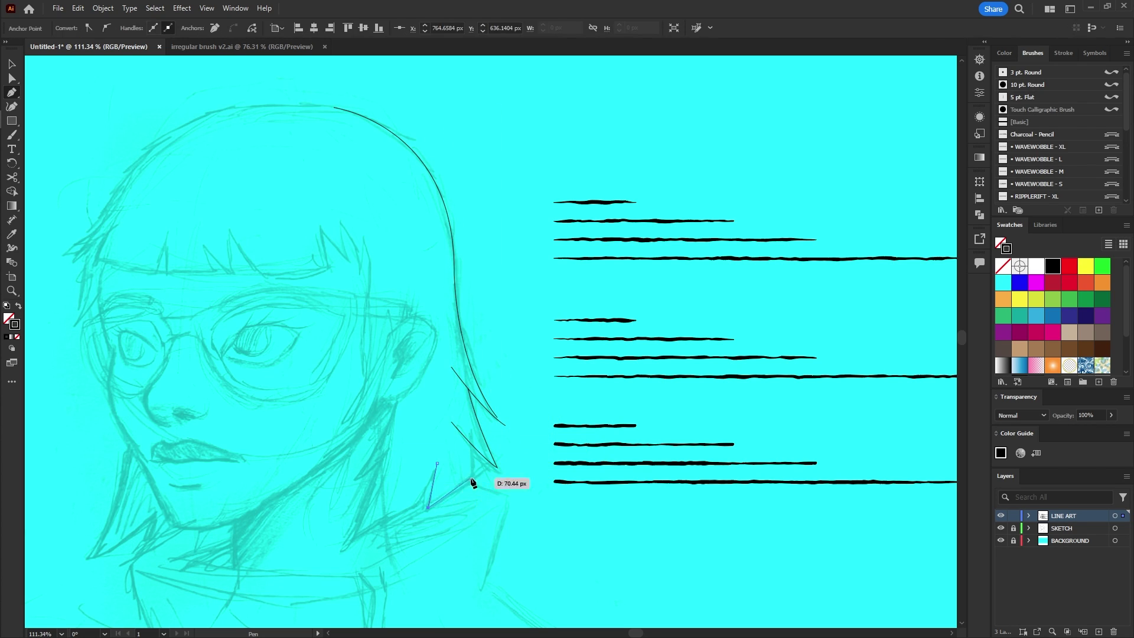
{"action": "left_click", "coordinate": [475, 451]}
{"action": "left_click", "coordinate": [517, 336], "text": "ctrl"}
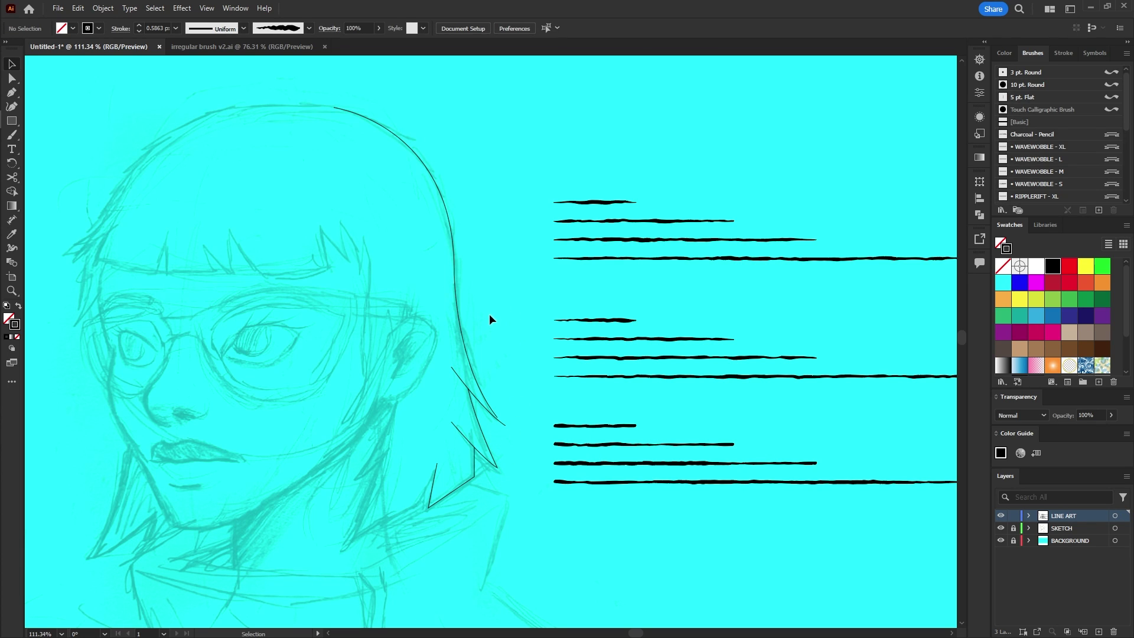
- Apply the FLUIDFICKLE - XL sample's brush to all the traced hair paths with the Eyedropper
{"action": "left_click_drag", "start_coordinate": [490, 321], "coordinate": [439, 296]}
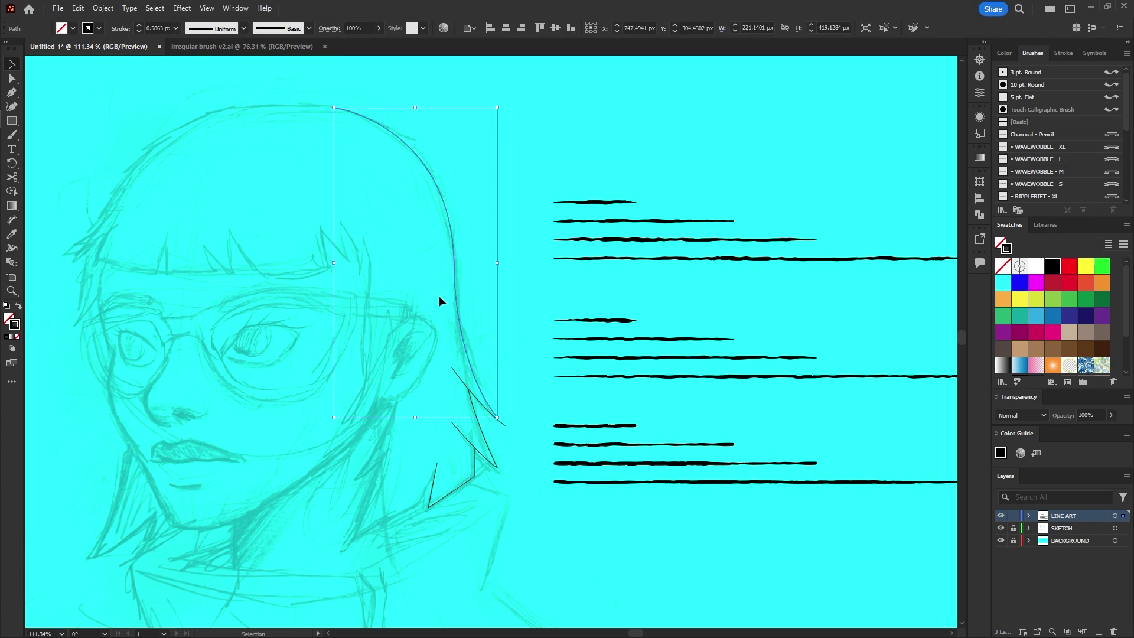
{"action": "left_click_drag", "start_coordinate": [415, 340], "coordinate": [414, 340]}
{"action": "key", "text": "i"}
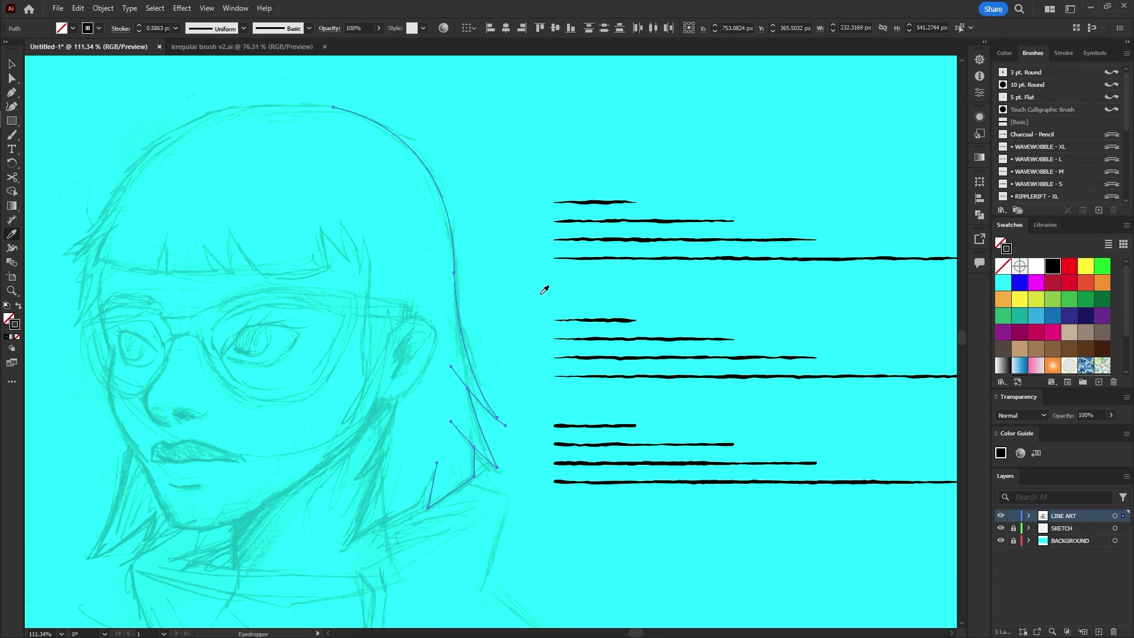
{"action": "left_click", "coordinate": [653, 376]}
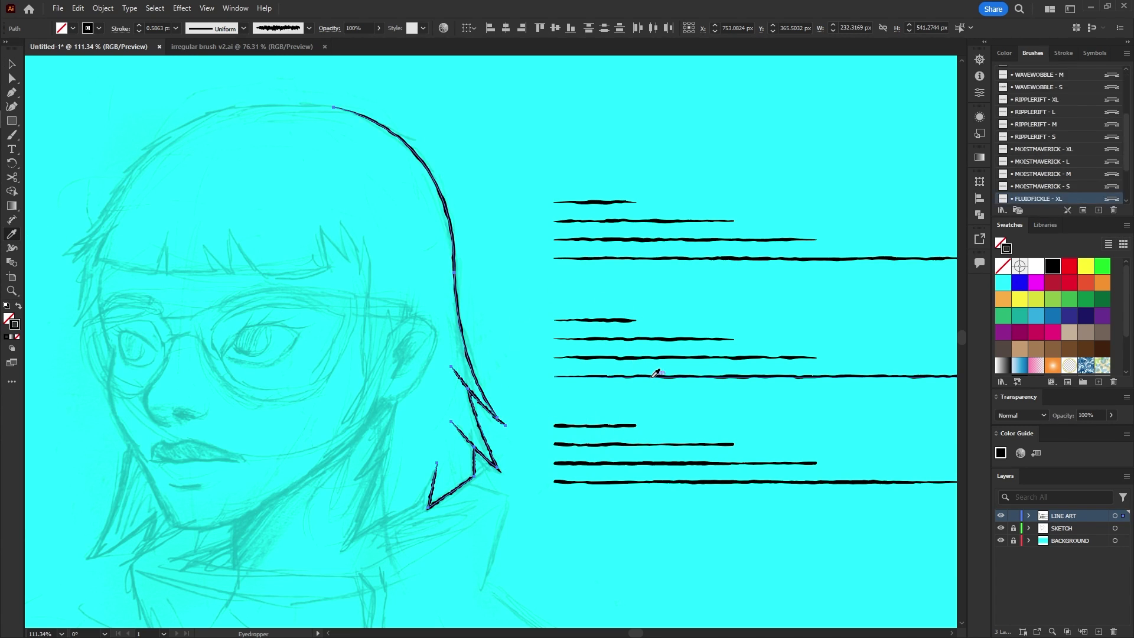
{"action": "key", "text": "ctrl+shift+a"}
- Apply the FLUIDFICKLE - S sample's brush to the short strand at the upper hair tip
{"action": "left_click_drag", "start_coordinate": [470, 451], "coordinate": [565, 327]}
{"action": "key", "text": "v"}
{"action": "left_click", "coordinate": [485, 329]}
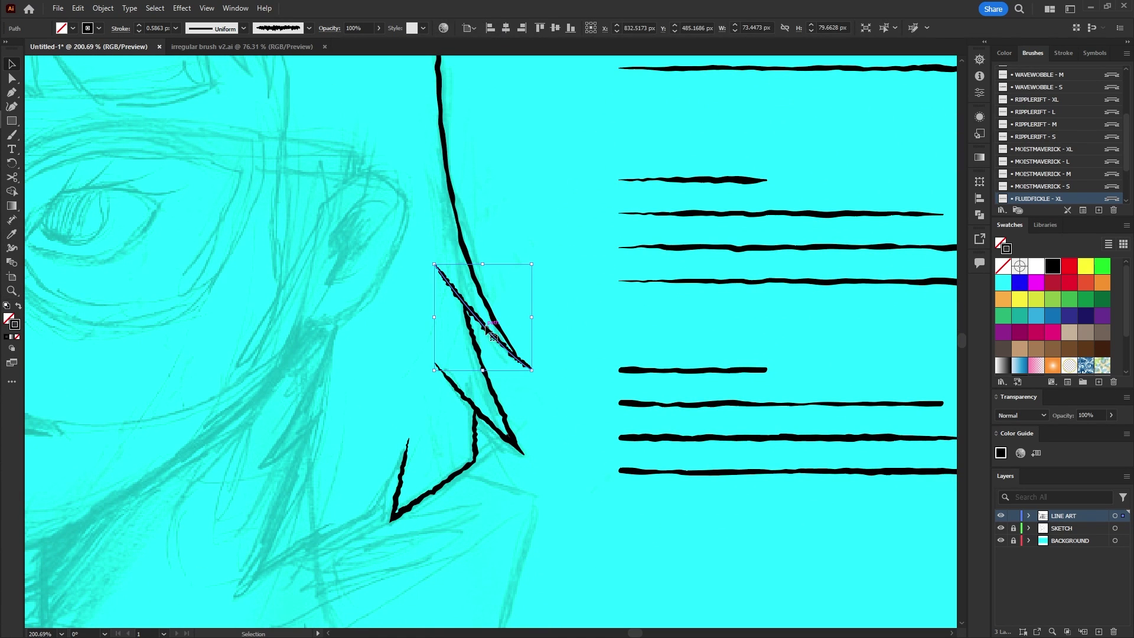
{"action": "key", "text": "i"}
{"action": "left_click", "coordinate": [734, 176]}
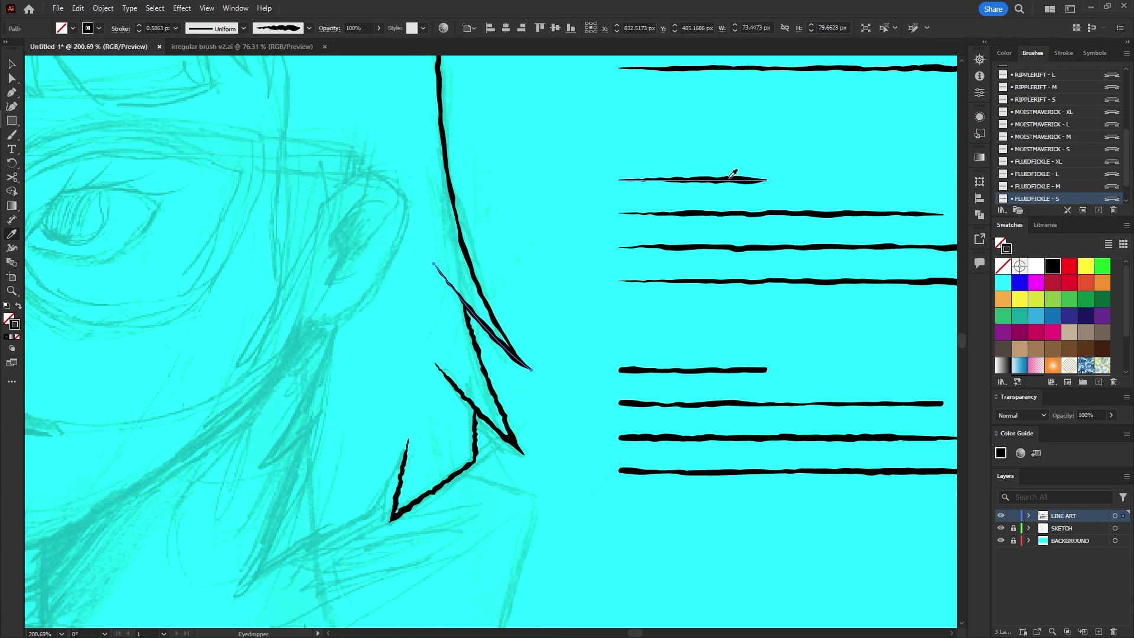
- Apply the FLUIDFICKLE - M sample's brush to the middle pointed hair strand
{"action": "left_click", "coordinate": [480, 363], "text": "ctrl+shift"}
{"action": "left_click", "coordinate": [480, 368]}
{"action": "left_click", "coordinate": [492, 388], "text": "ctrl"}
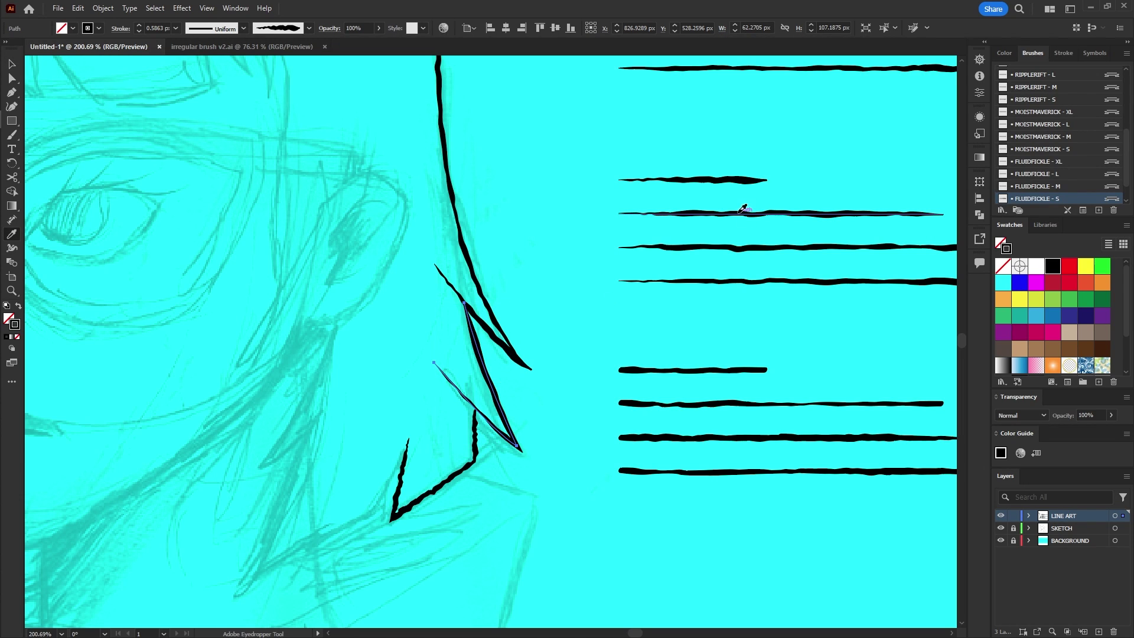
{"action": "key", "text": "ctrl+z"}
- Apply the FLUIDFICKLE - L sample's brush to the lowest angular hair lock
{"action": "key", "text": "v"}
{"action": "key", "text": "ctrl+z"}
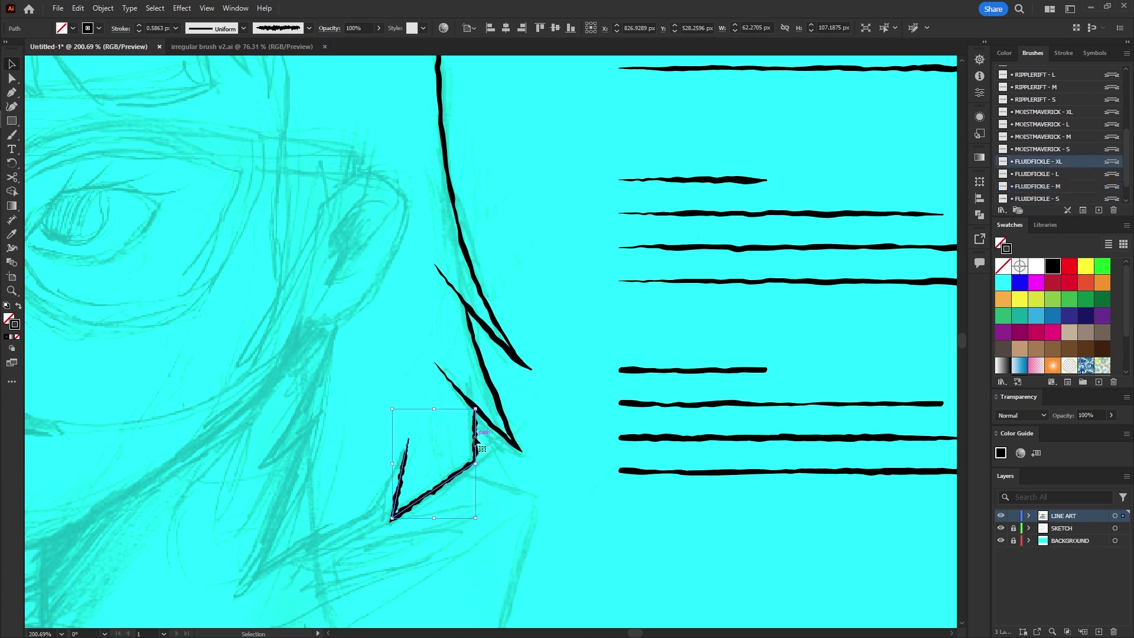
{"action": "key", "text": "i"}
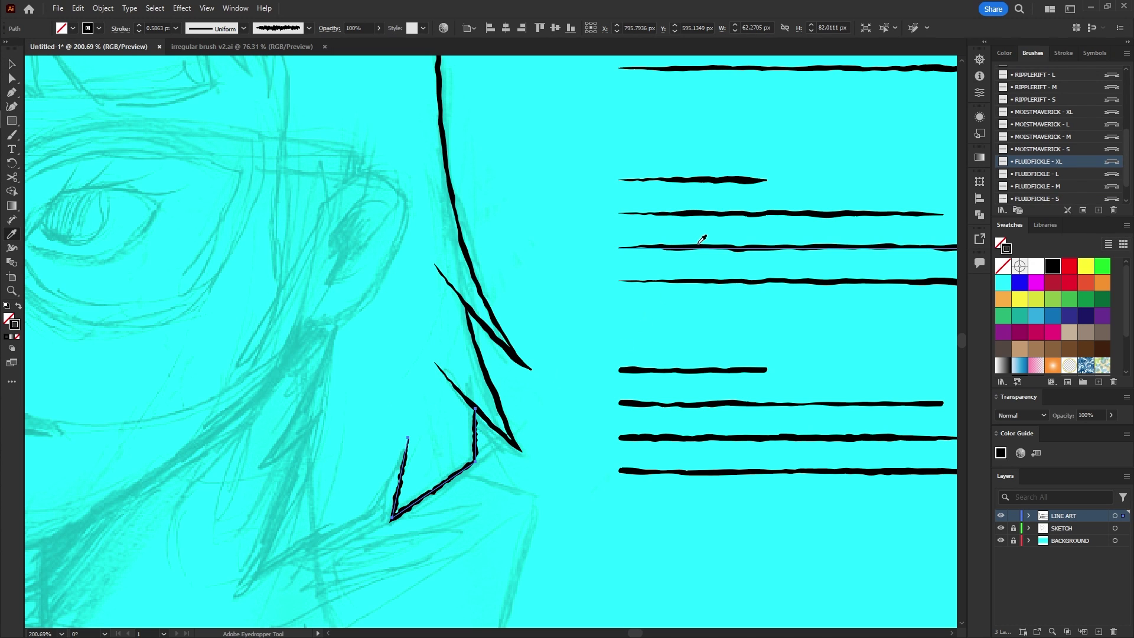
{"action": "left_click", "coordinate": [699, 244]}
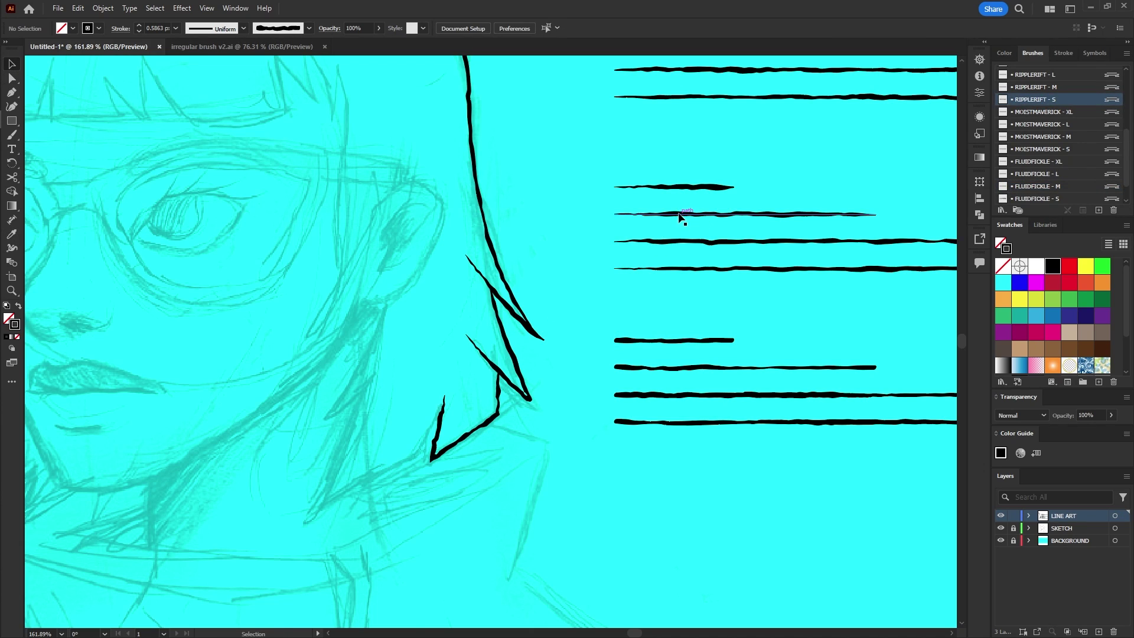
- Paint the next V-shaped hair lock over the sketch with the Paintbrush, using the FLUIDFICKLE - M brush
{"action": "left_click", "coordinate": [679, 216]}
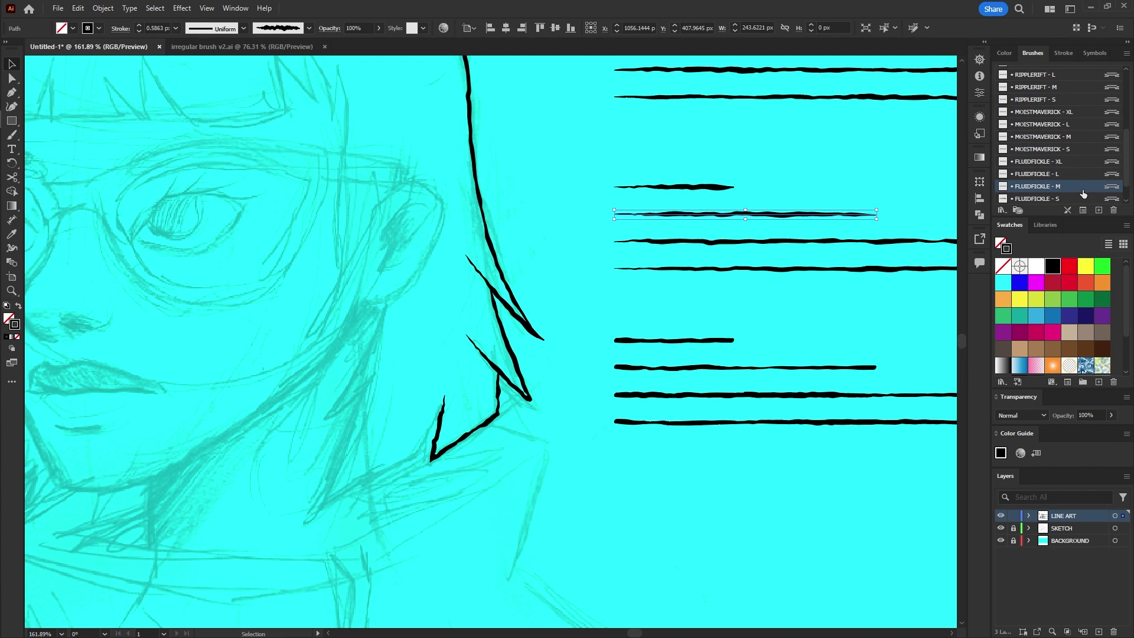
{"action": "key", "text": "b"}
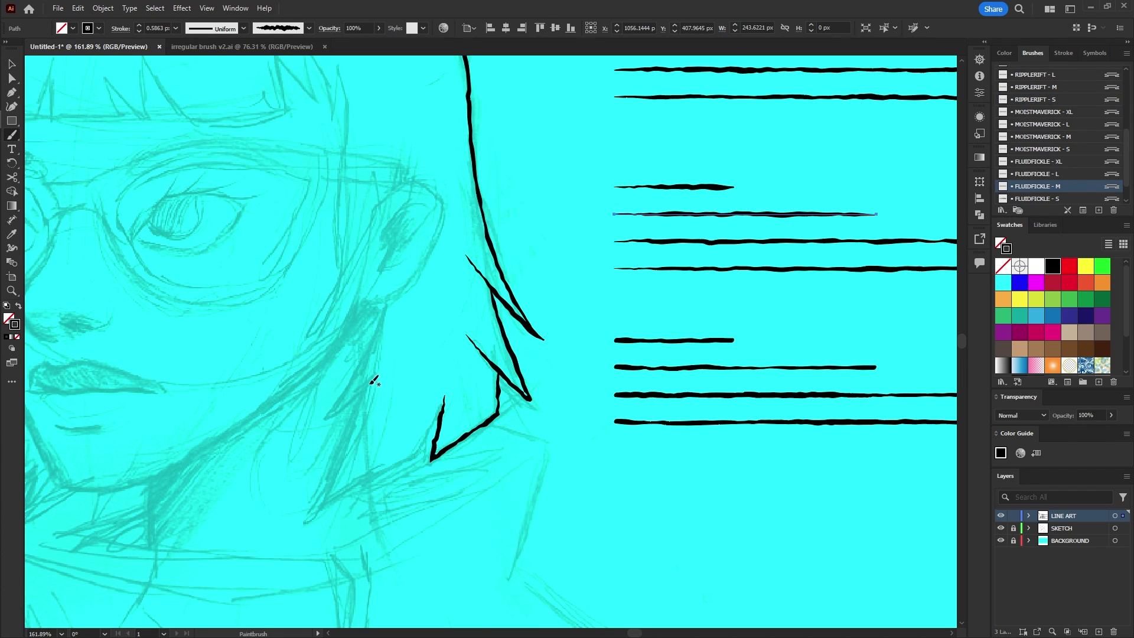
{"action": "scroll", "coordinate": [372, 381], "scroll_direction": "up", "scroll_amount": 3}
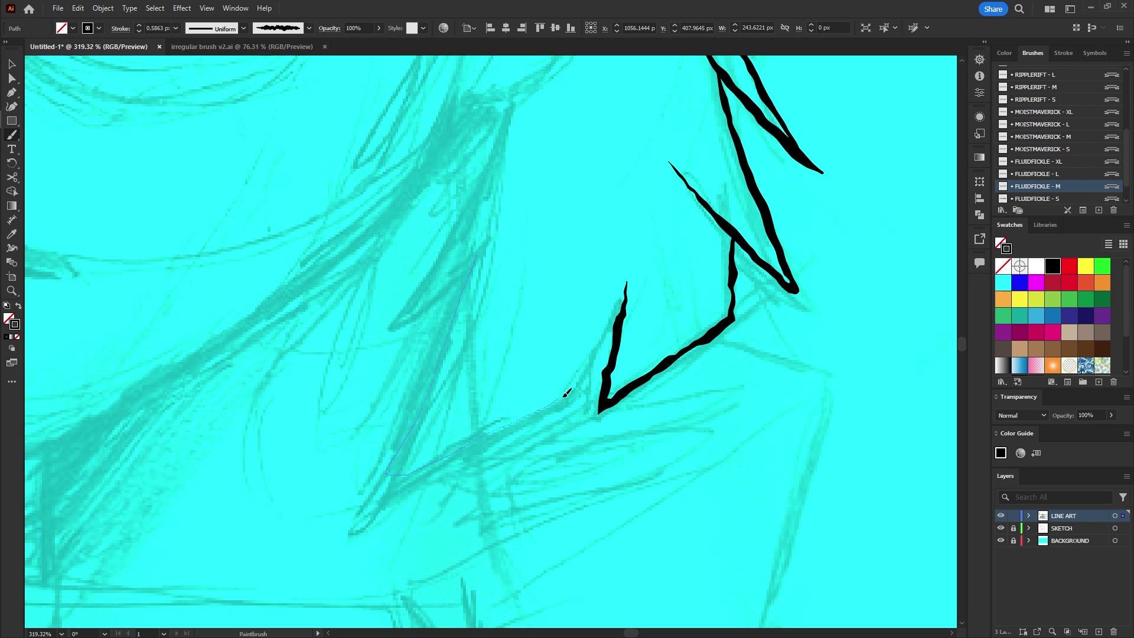
{"action": "left_click_drag", "start_coordinate": [624, 321], "coordinate": [627, 317]}
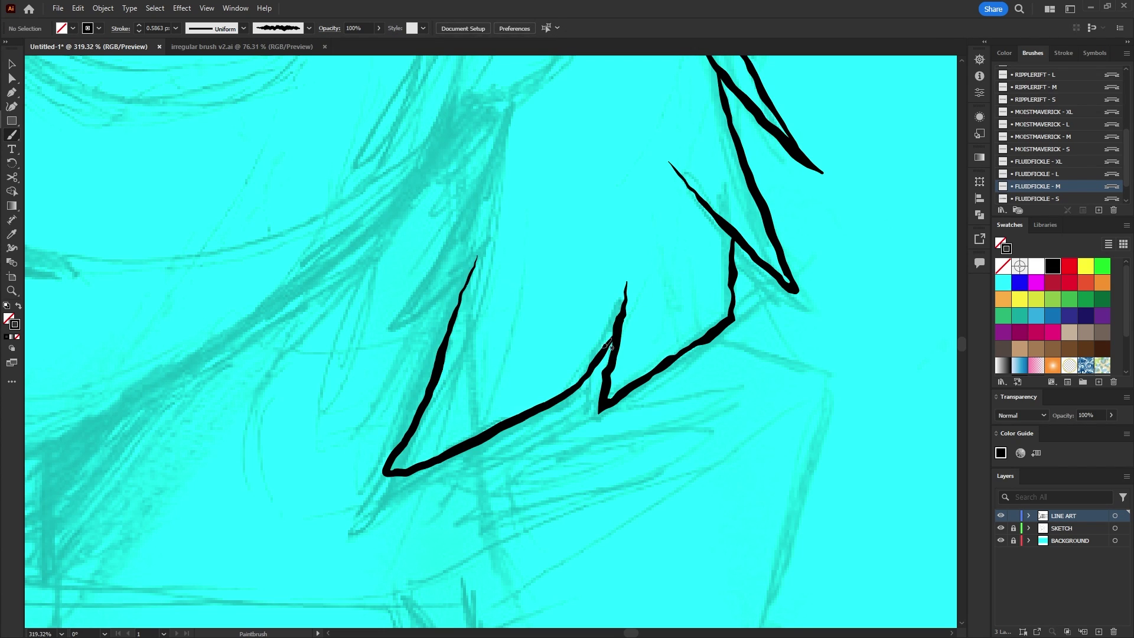
- Paint a short tapering strand with the FLUIDFICKLE - S brush where the two lower hair locks meet
{"action": "left_click", "coordinate": [1038, 199]}
{"action": "left_click_drag", "start_coordinate": [632, 237], "coordinate": [582, 387]}
{"action": "left_click_drag", "start_coordinate": [612, 329], "coordinate": [589, 376]}
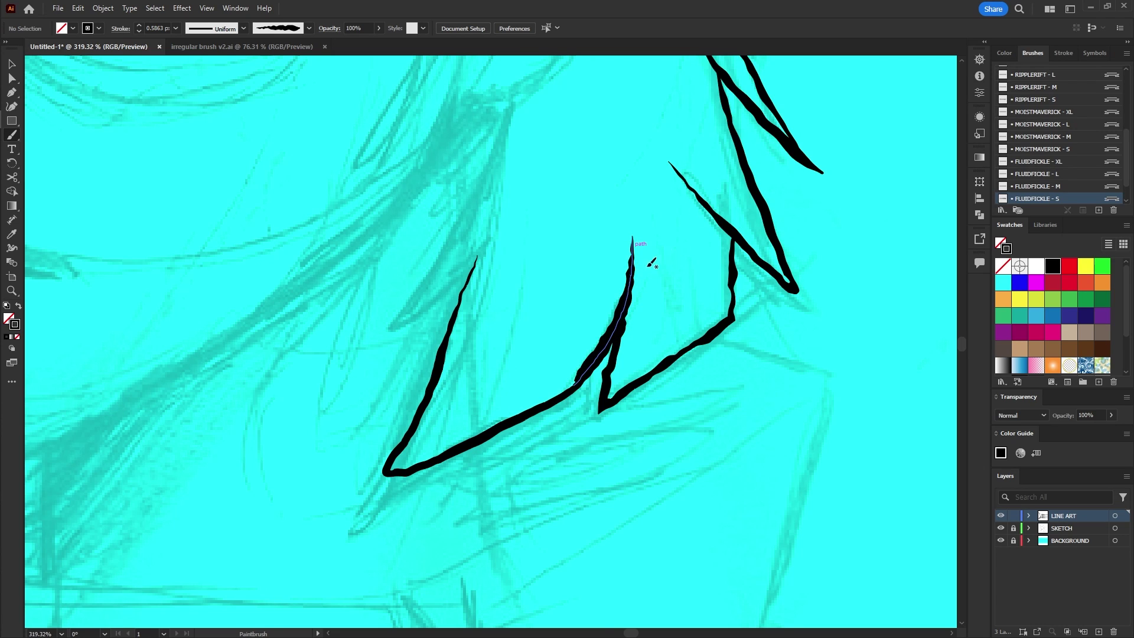
- Paint the pointed hair lock below the ear and the ear's outer outline with the FLUIDFICKLE - S brush
{"action": "key", "text": "ctrl+minus"}
{"action": "key", "text": "ctrl+minus"}
{"action": "key", "text": "ctrl+minus"}
{"action": "left_click_drag", "start_coordinate": [470, 460], "coordinate": [442, 464]}
{"action": "left_click_drag", "start_coordinate": [495, 370], "coordinate": [495, 370]}
{"action": "left_click_drag", "start_coordinate": [494, 272], "coordinate": [549, 291]}
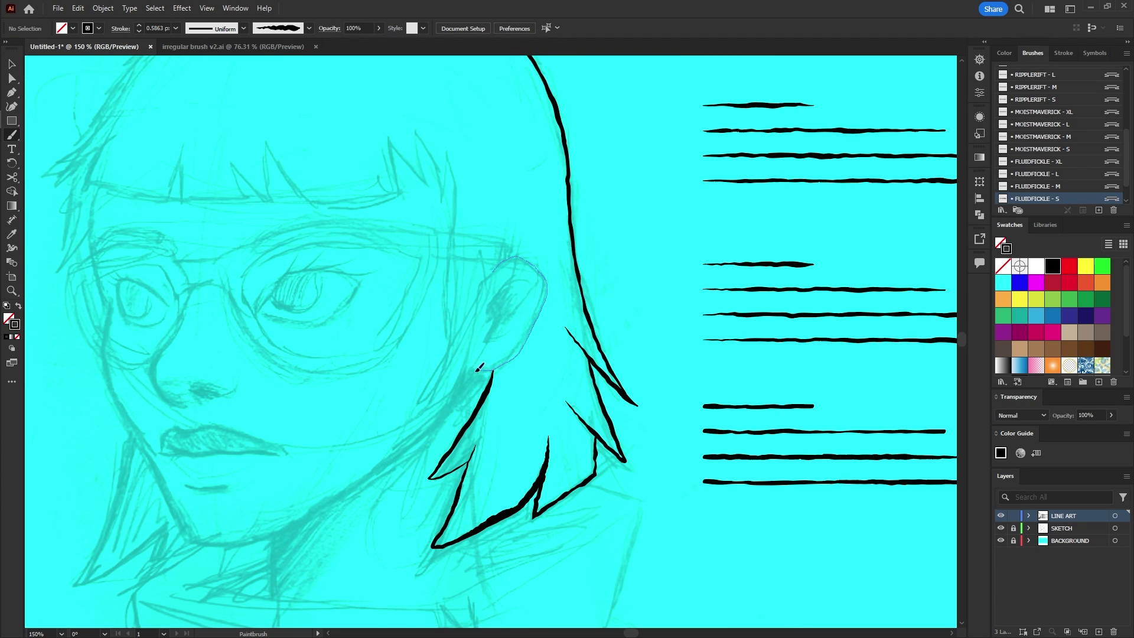
- Finish the ear outline, sample the WAVEWOBBLE - S brush with the Eyedropper and paint the pointed side lock in front of the ear
{"action": "left_click_drag", "start_coordinate": [473, 368], "coordinate": [473, 368]}
{"action": "key", "text": "v"}
{"action": "key", "text": "i"}
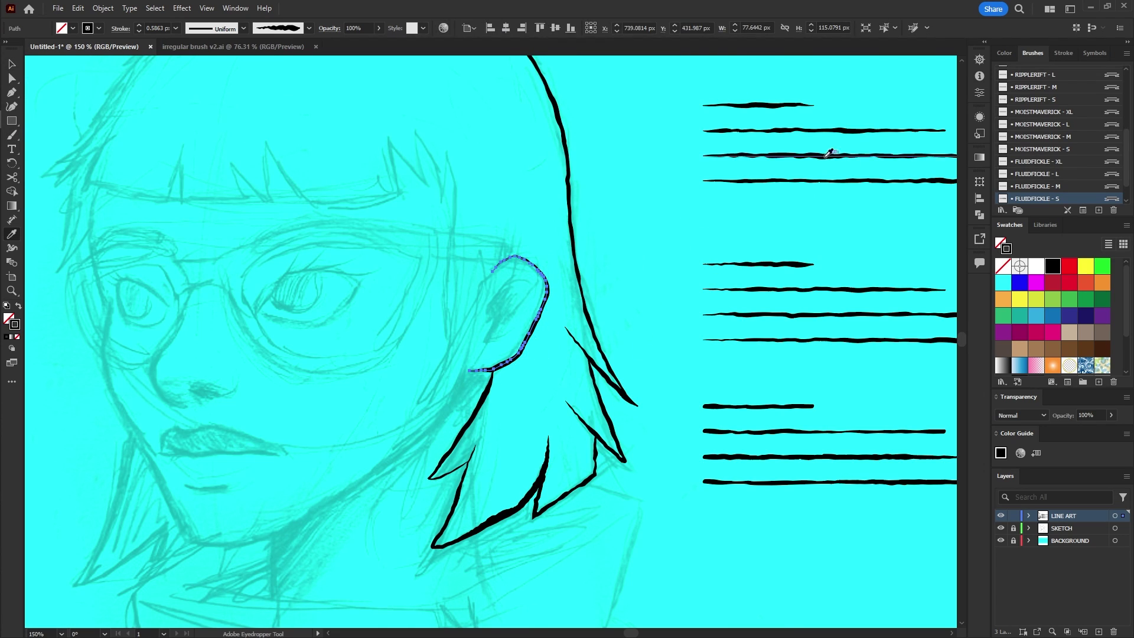
{"action": "left_click", "coordinate": [829, 153]}
{"action": "key", "text": "b"}
{"action": "left_click_drag", "start_coordinate": [468, 292], "coordinate": [510, 254]}
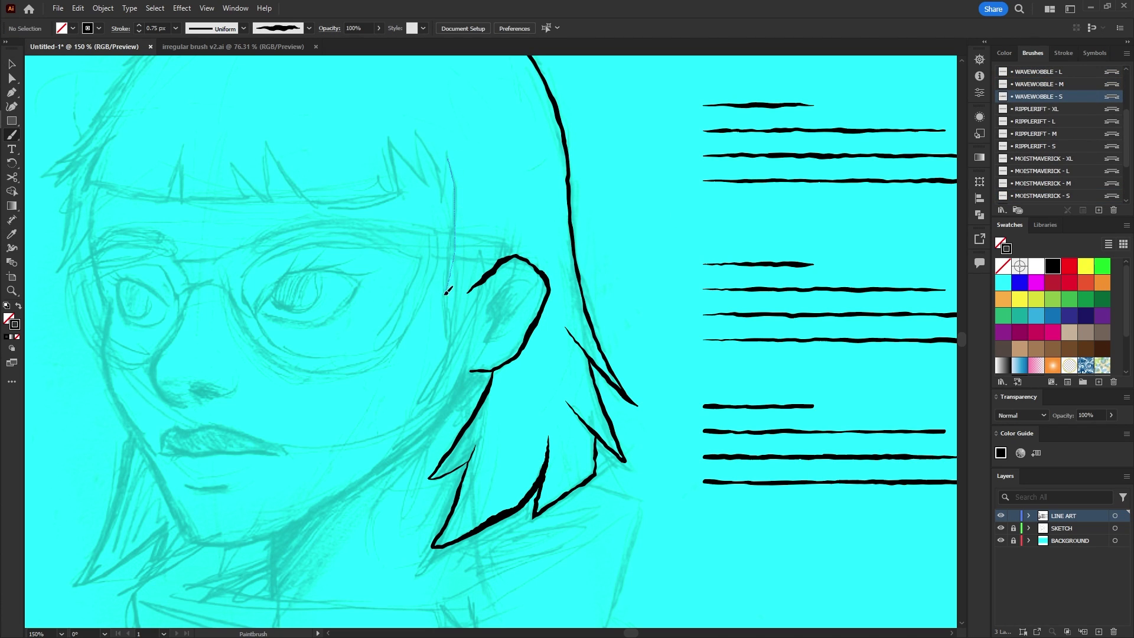
{"action": "left_click_drag", "start_coordinate": [446, 298], "coordinate": [427, 336]}
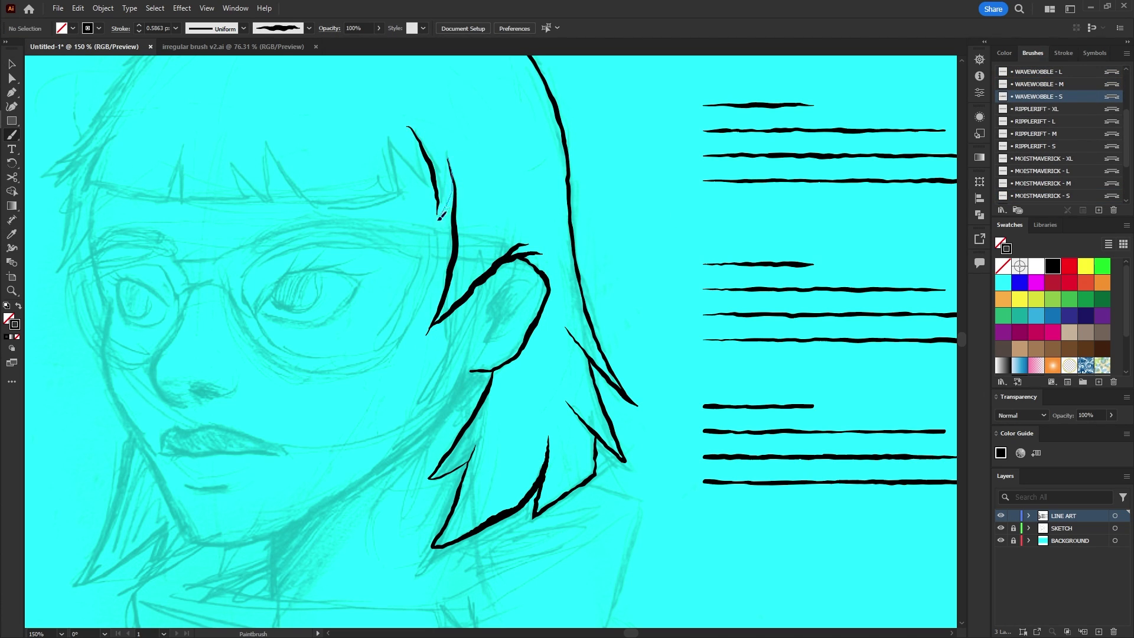
- Paint the fringe's lower edge and its spiky locks over the forehead with the WAVEWOBBLE - S brush
{"action": "left_click_drag", "start_coordinate": [317, 202], "coordinate": [268, 141]}
{"action": "left_click_drag", "start_coordinate": [269, 140], "coordinate": [283, 213]}
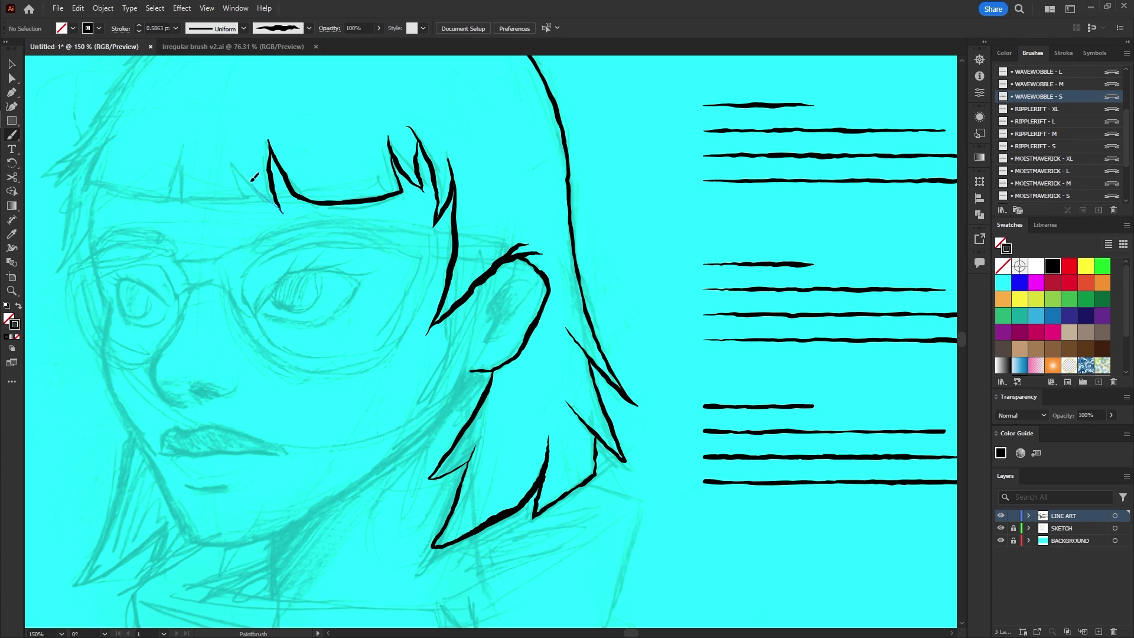
{"action": "left_click_drag", "start_coordinate": [231, 123], "coordinate": [282, 212]}
{"action": "left_click_drag", "start_coordinate": [203, 133], "coordinate": [241, 196]}
- Paint the remaining front edge of the fringe and the hair outline up over the crown with WAVEWOBBLE - S
{"action": "mouse_move", "coordinate": [280, 207]}
{"action": "left_mouse_down"}
{"action": "mouse_move", "coordinate": [159, 132]}
{"action": "mouse_move", "coordinate": [267, 248]}
{"action": "left_mouse_up"}
{"action": "left_click_drag", "start_coordinate": [196, 300], "coordinate": [264, 308]}
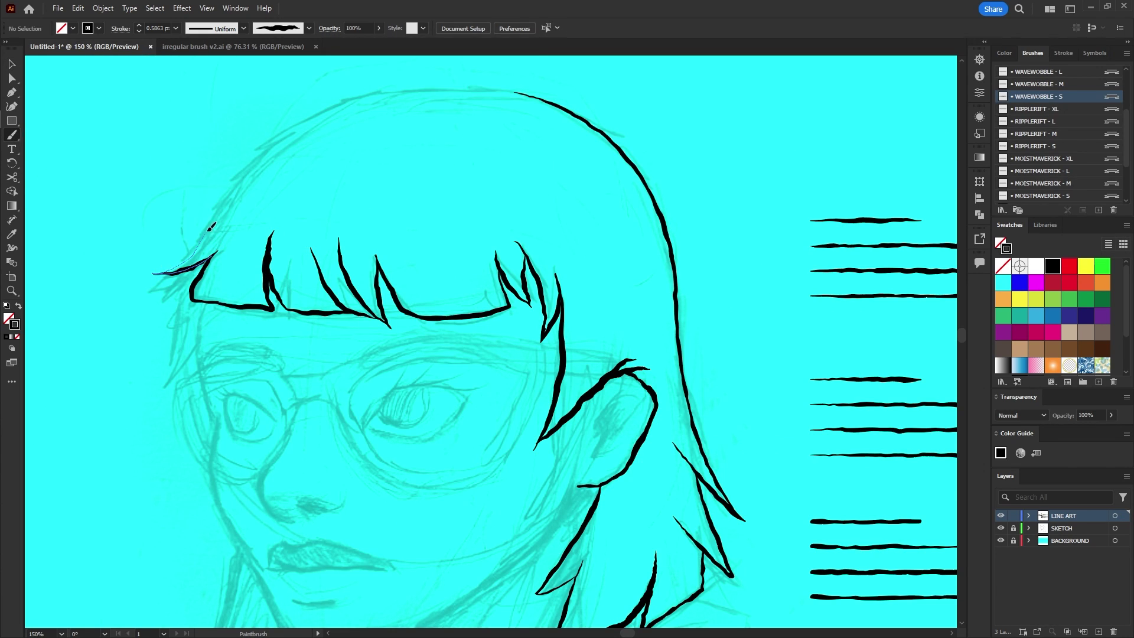
{"action": "left_click_drag", "start_coordinate": [120, 178], "coordinate": [391, 80]}
{"action": "left_click_drag", "start_coordinate": [392, 80], "coordinate": [417, 82]}
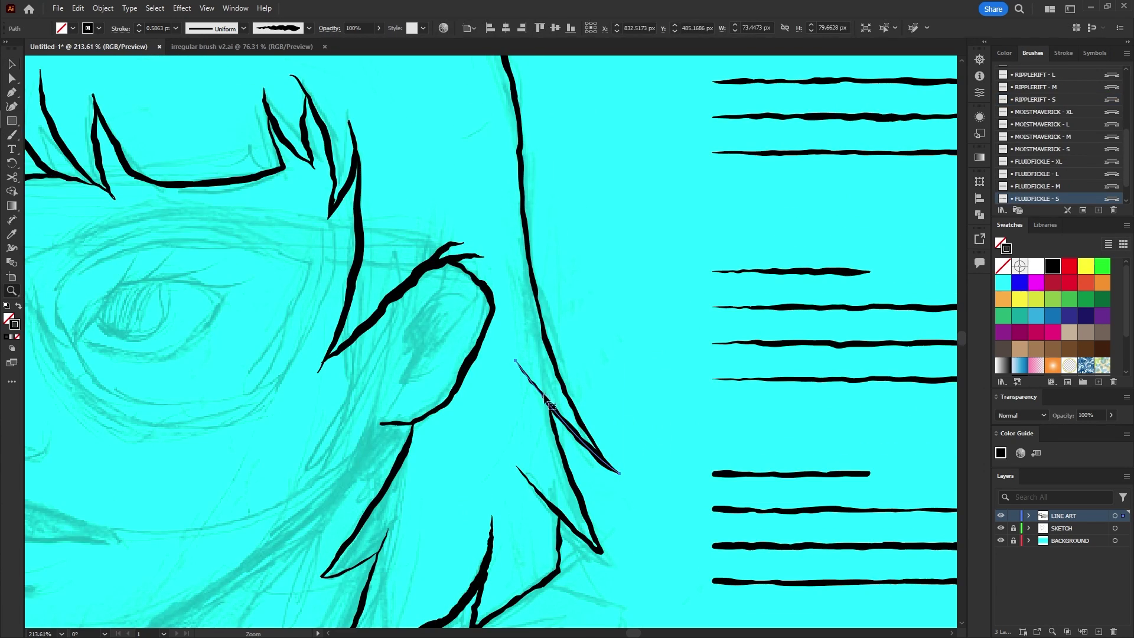
- Reshape the thin strand at the back hair tip with Direct Selection and erase a gap in the side lock where the glasses' arm crosses
{"action": "key", "text": "a"}
{"action": "left_click_drag", "start_coordinate": [517, 364], "coordinate": [572, 456]}
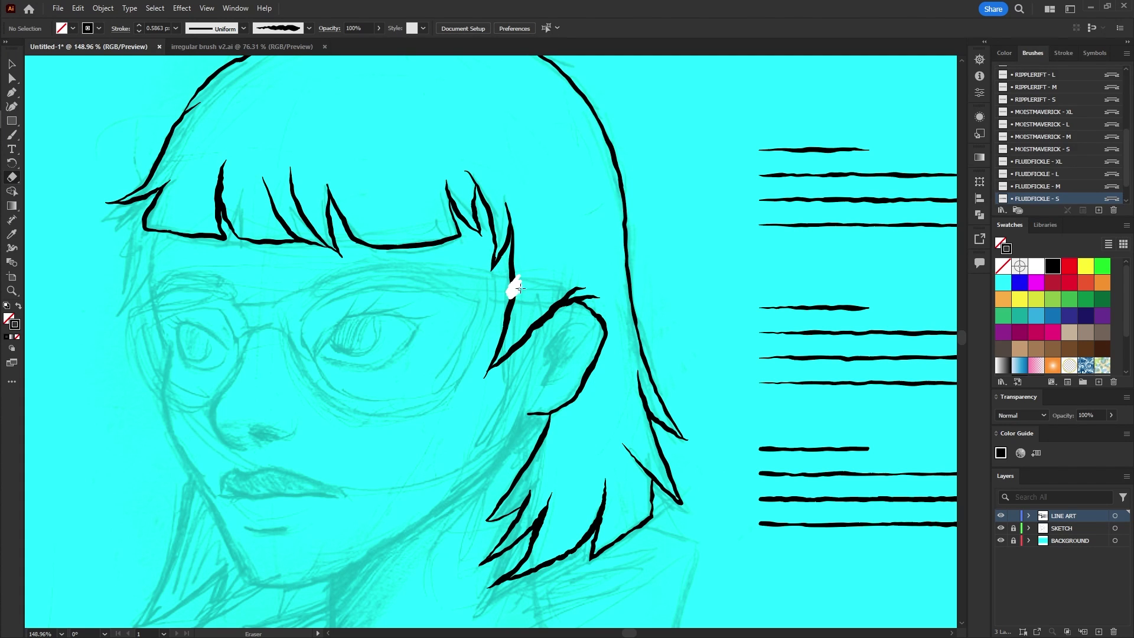
{"action": "left_click_drag", "start_coordinate": [524, 286], "coordinate": [526, 281]}
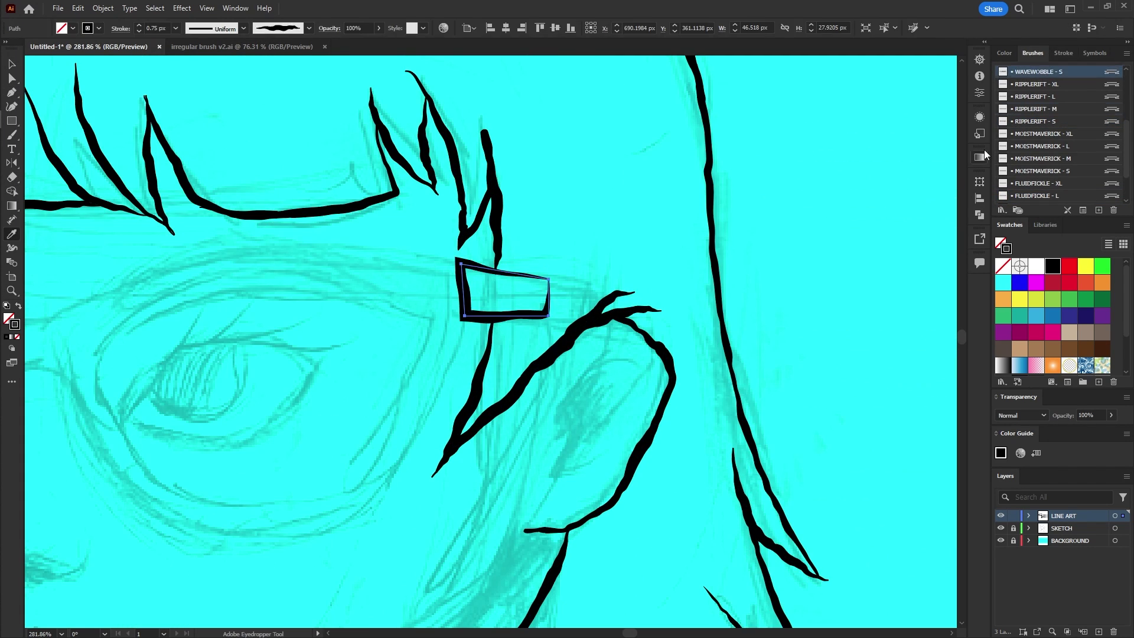
- Paint the glasses' upper rim and the outer outline of the far lens with the Paintbrush, using WAVEWOBBLE - S
{"action": "left_click", "coordinate": [614, 251]}
{"action": "key", "text": "b"}
{"action": "scroll", "coordinate": [615, 251], "scroll_direction": "down", "scroll_amount": 3}
{"action": "mouse_move", "coordinate": [531, 256]}
{"action": "left_mouse_down"}
{"action": "mouse_move", "coordinate": [420, 250]}
{"action": "mouse_move", "coordinate": [314, 281]}
{"action": "left_mouse_up"}
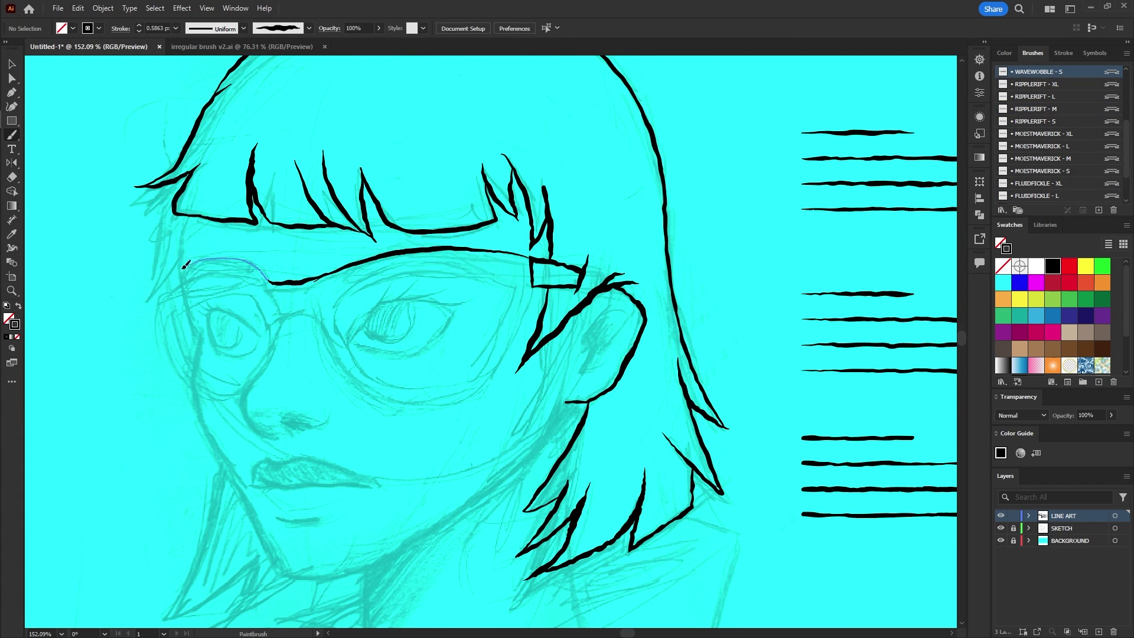
{"action": "left_click_drag", "start_coordinate": [176, 271], "coordinate": [246, 381]}
{"action": "left_click_drag", "start_coordinate": [246, 381], "coordinate": [274, 326]}
- Repaint the glasses' upper rim with WAVEWOBBLE - M, then outline the near lens, the bridge and the far lens's top edge
{"action": "left_click", "coordinate": [1039, 84]}
{"action": "mouse_move", "coordinate": [264, 282]}
{"action": "left_mouse_down"}
{"action": "mouse_move", "coordinate": [329, 251]}
{"action": "mouse_move", "coordinate": [477, 255]}
{"action": "left_mouse_up"}
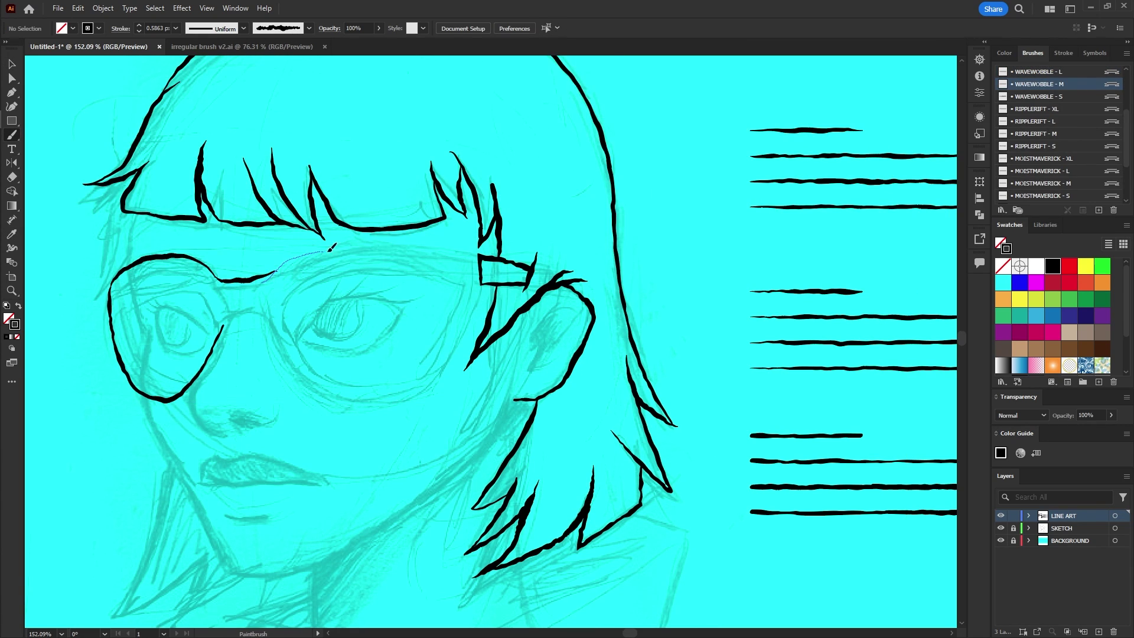
{"action": "left_click_drag", "start_coordinate": [268, 317], "coordinate": [296, 366]}
{"action": "left_click_drag", "start_coordinate": [464, 336], "coordinate": [480, 286]}
{"action": "left_click_drag", "start_coordinate": [480, 285], "coordinate": [238, 310]}
{"action": "left_click_drag", "start_coordinate": [238, 310], "coordinate": [223, 326]}
{"action": "mouse_move", "coordinate": [226, 280]}
{"action": "left_mouse_down"}
{"action": "mouse_move", "coordinate": [212, 271]}
{"action": "mouse_move", "coordinate": [111, 283]}
{"action": "left_mouse_up"}
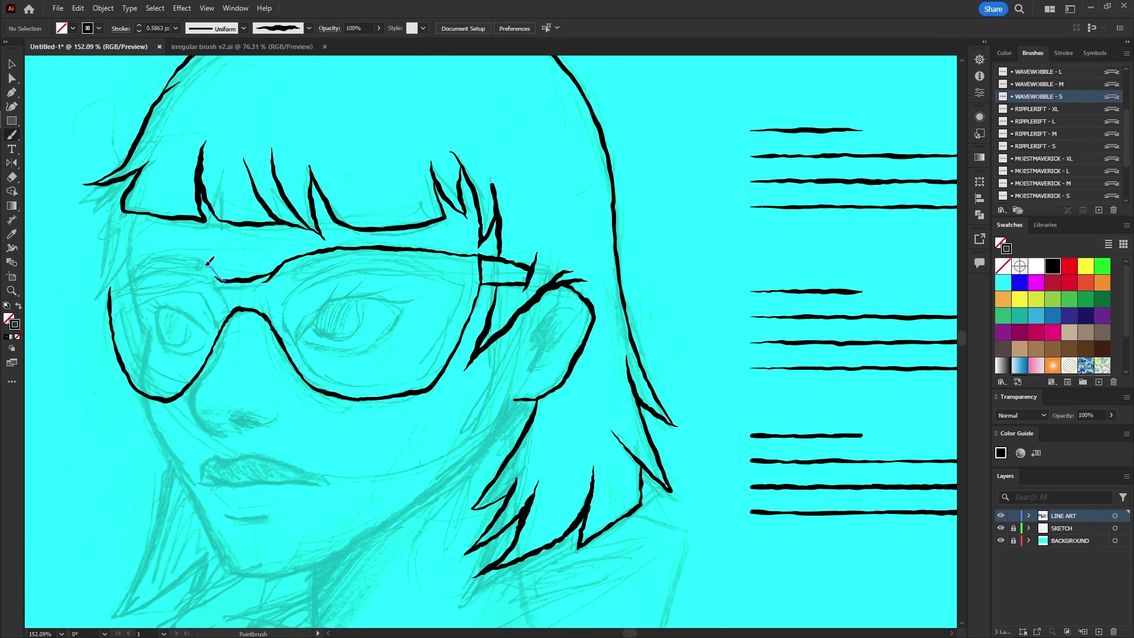
- Paint the short forehead edge above the glasses and the inner outlines of both lenses
{"action": "left_click_drag", "start_coordinate": [131, 258], "coordinate": [137, 213]}
{"action": "left_click_drag", "start_coordinate": [413, 379], "coordinate": [429, 371]}
{"action": "mouse_move", "coordinate": [423, 374]}
{"action": "left_mouse_down"}
{"action": "mouse_move", "coordinate": [465, 276]}
{"action": "mouse_move", "coordinate": [409, 263]}
{"action": "left_mouse_up"}
{"action": "mouse_move", "coordinate": [410, 264]}
{"action": "left_mouse_down"}
{"action": "mouse_move", "coordinate": [323, 263]}
{"action": "mouse_move", "coordinate": [286, 313]}
{"action": "left_mouse_up"}
{"action": "mouse_move", "coordinate": [131, 369]}
{"action": "left_mouse_down"}
{"action": "mouse_move", "coordinate": [121, 273]}
{"action": "mouse_move", "coordinate": [217, 324]}
{"action": "left_mouse_up"}
{"action": "left_click_drag", "start_coordinate": [218, 324], "coordinate": [184, 379]}
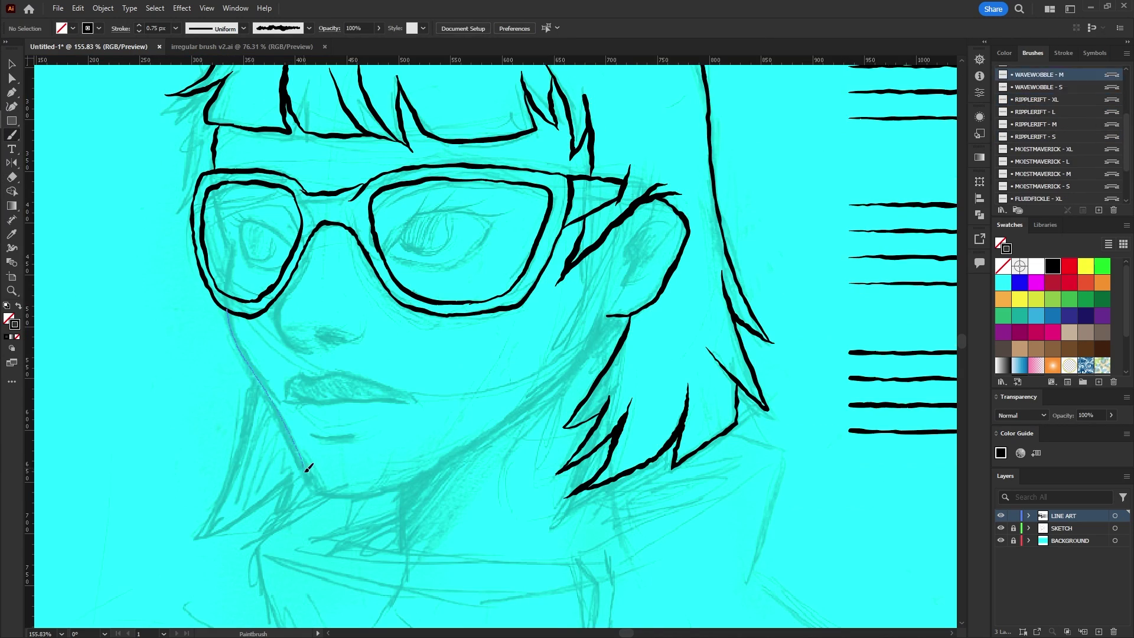
- Paint the facial lines over the sketch: the jaw from chin to ear, the inner ear fold and the upper lip
{"action": "left_click_drag", "start_coordinate": [314, 486], "coordinate": [559, 387]}
{"action": "left_click_drag", "start_coordinate": [658, 269], "coordinate": [642, 266]}
{"action": "left_click_drag", "start_coordinate": [286, 384], "coordinate": [392, 381]}
{"action": "left_click_drag", "start_coordinate": [443, 334], "coordinate": [577, 302]}
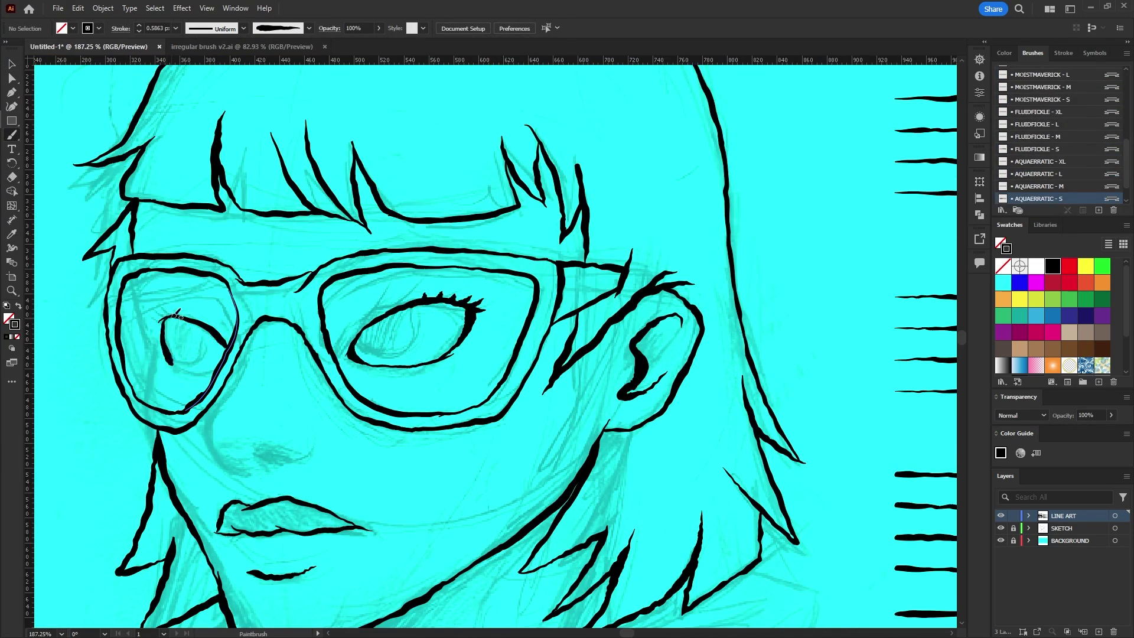
- Paint the eyelid lines, the face contour behind the far lens and the nose line with the AQUAERRATIC - S brush
{"action": "left_click_drag", "start_coordinate": [378, 322], "coordinate": [464, 308]}
{"action": "left_click_drag", "start_coordinate": [161, 313], "coordinate": [219, 346]}
{"action": "left_click_drag", "start_coordinate": [140, 275], "coordinate": [154, 408]}
{"action": "left_click_drag", "start_coordinate": [311, 352], "coordinate": [253, 336]}
{"action": "key", "text": "ctrl+minus"}
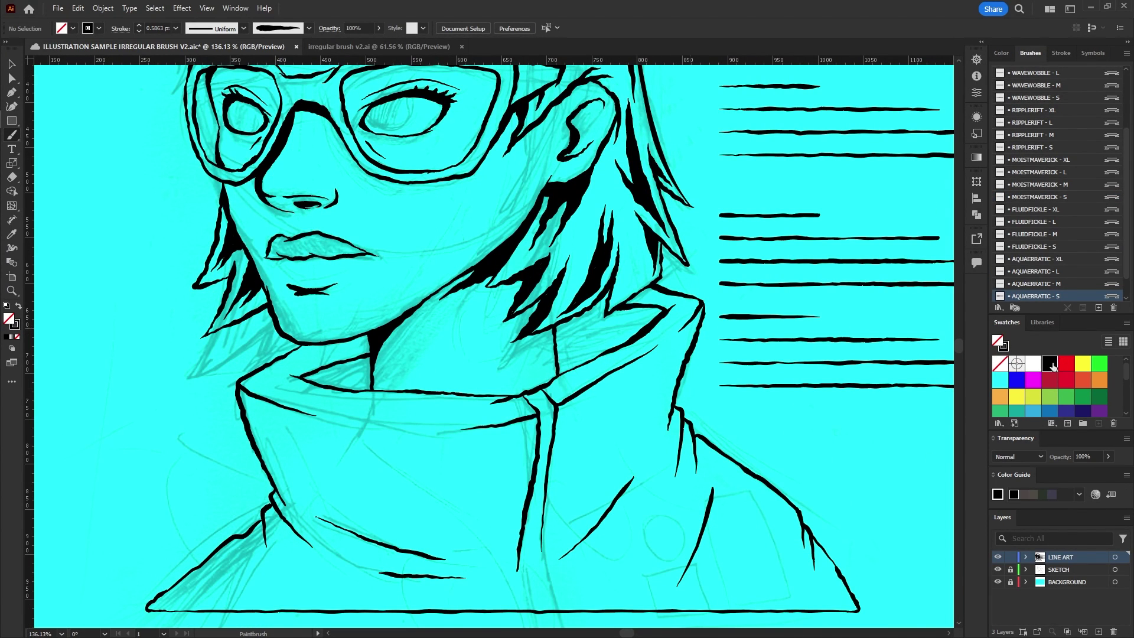
- Set a black fill and paint solid black fold shadows on both sides of the jacket collar with the AQUAERRATIC - XL brush
{"action": "left_click", "coordinate": [1053, 364]}
{"action": "left_click_drag", "start_coordinate": [229, 343], "coordinate": [262, 410]}
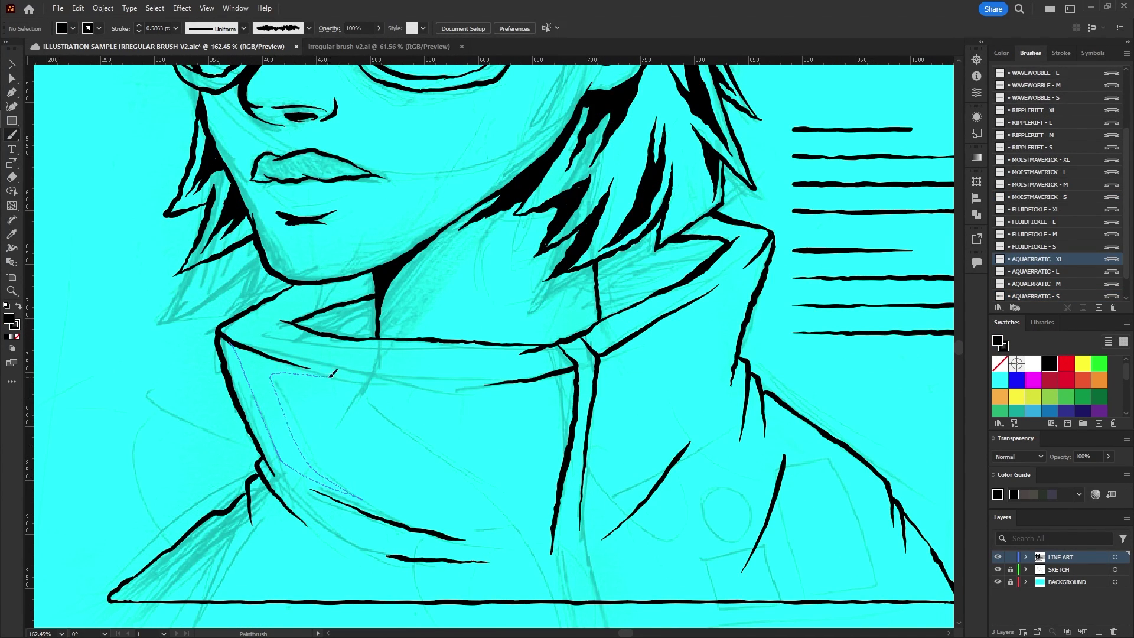
{"action": "left_click_drag", "start_coordinate": [234, 340], "coordinate": [234, 340]}
{"action": "left_click_drag", "start_coordinate": [760, 250], "coordinate": [721, 375]}
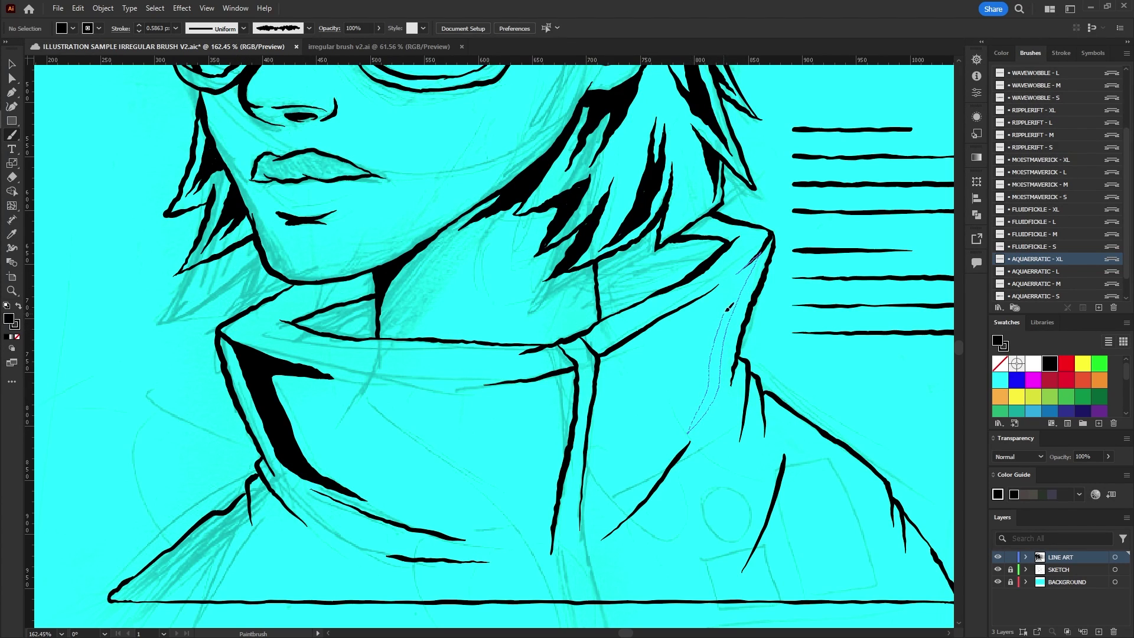
{"action": "left_click_drag", "start_coordinate": [707, 293], "coordinate": [759, 255]}
{"action": "mouse_move", "coordinate": [318, 394]}
{"action": "left_mouse_down"}
{"action": "mouse_move", "coordinate": [383, 370]}
{"action": "mouse_move", "coordinate": [393, 385]}
{"action": "mouse_move", "coordinate": [387, 405]}
{"action": "mouse_move", "coordinate": [319, 394]}
{"action": "left_mouse_up"}
{"action": "left_click_drag", "start_coordinate": [508, 353], "coordinate": [516, 435]}
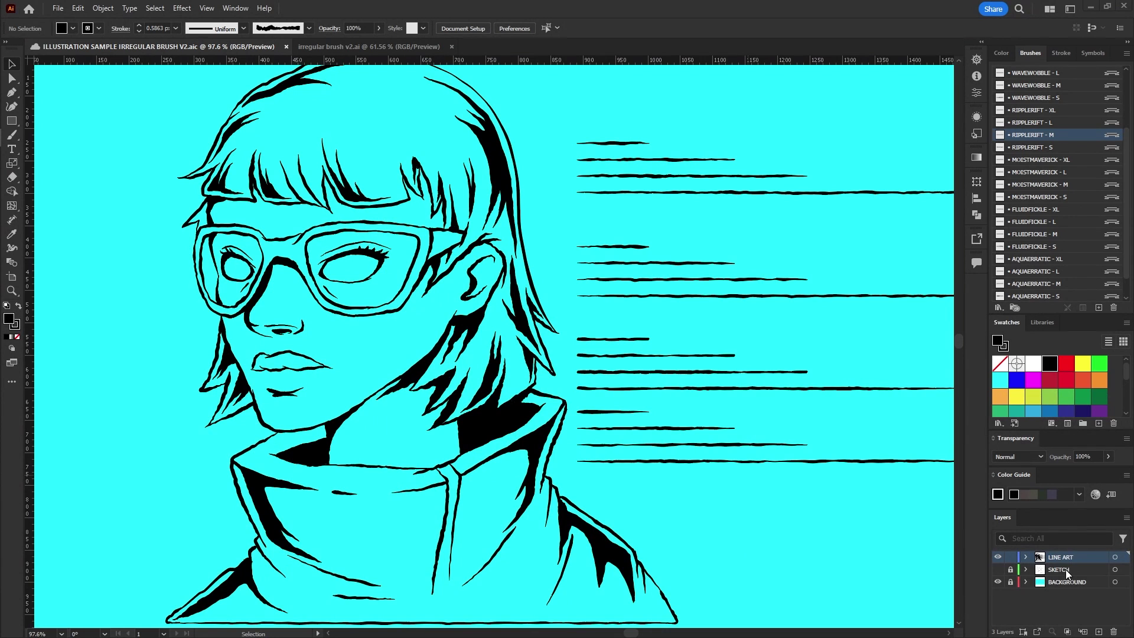
- Create a new layer named COLOR directly above the SKETCH layer
{"action": "left_click", "coordinate": [1067, 568]}
{"action": "left_click", "coordinate": [1099, 632]}
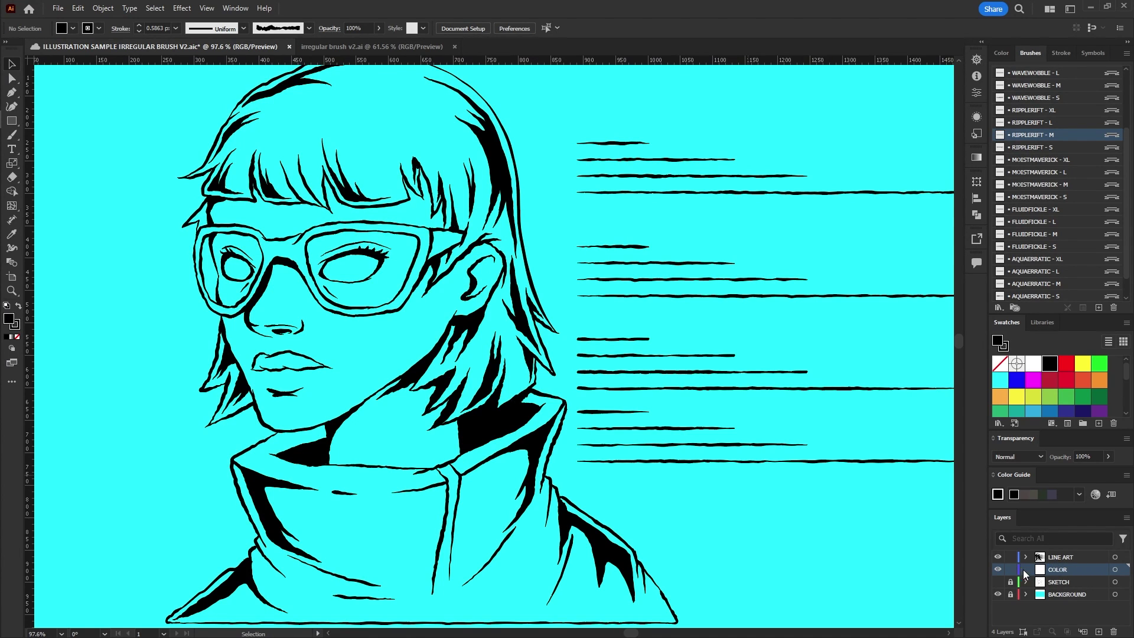
{"action": "left_click_drag", "start_coordinate": [477, 440], "coordinate": [499, 455]}
- Configure the Blob Brush with 15 pt size, Pressure variation of 15 pt, 37° angle, 77% roundness and the most accurate fidelity
{"action": "key", "text": "shift+b"}
{"action": "double_click", "coordinate": [13, 137]}
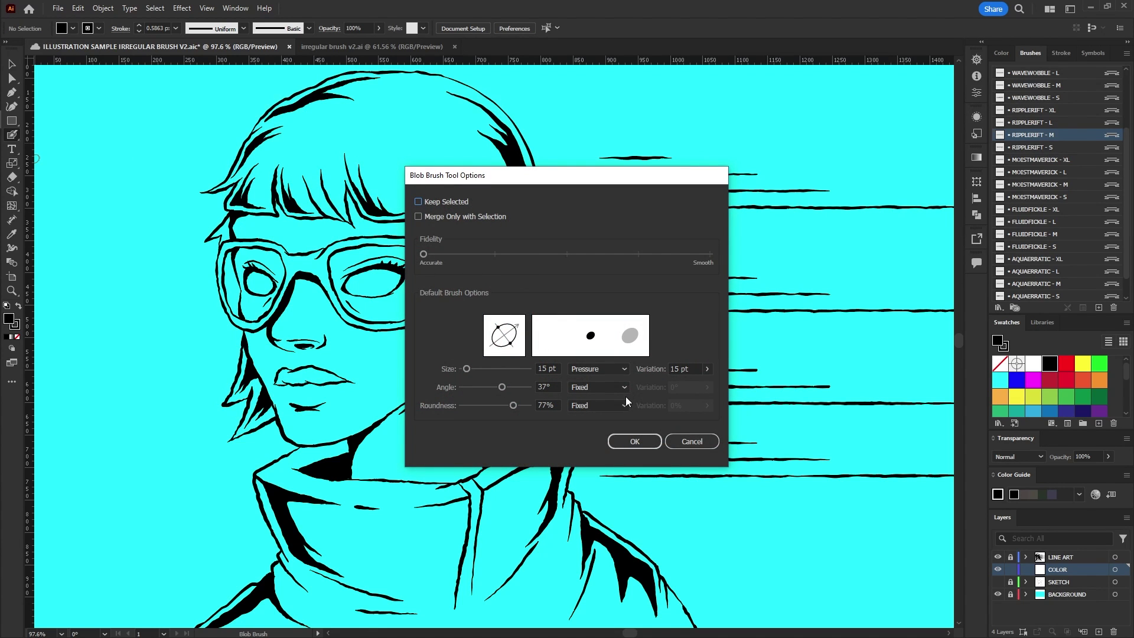
{"action": "key", "text": "Return"}
- Trace the hair contour in lilac with the Blob Brush from the front tip over the crown and down to the back locks
{"action": "key", "text": "z"}
{"action": "mouse_move", "coordinate": [301, 206]}
{"action": "left_mouse_down"}
{"action": "mouse_move", "coordinate": [331, 207]}
{"action": "mouse_move", "coordinate": [372, 274]}
{"action": "left_mouse_up"}
{"action": "left_click_drag", "start_coordinate": [118, 322], "coordinate": [201, 215]}
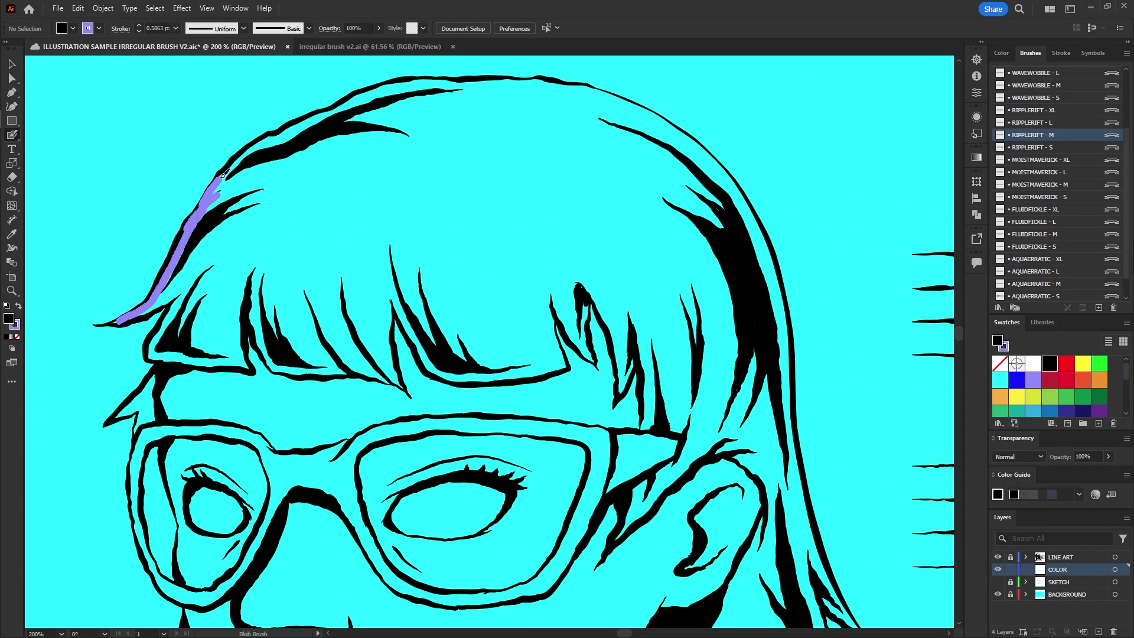
{"action": "mouse_move", "coordinate": [231, 167]}
{"action": "left_mouse_down"}
{"action": "mouse_move", "coordinate": [413, 81]}
{"action": "mouse_move", "coordinate": [595, 88]}
{"action": "mouse_move", "coordinate": [650, 110]}
{"action": "left_mouse_up"}
{"action": "mouse_move", "coordinate": [702, 144]}
{"action": "left_mouse_down"}
{"action": "mouse_move", "coordinate": [758, 220]}
{"action": "mouse_move", "coordinate": [785, 305]}
{"action": "mouse_move", "coordinate": [794, 443]}
{"action": "mouse_move", "coordinate": [823, 571]}
{"action": "left_mouse_up"}
{"action": "left_click_drag", "start_coordinate": [829, 455], "coordinate": [797, 389]}
{"action": "scroll", "coordinate": [797, 388], "scroll_direction": "down", "scroll_amount": 1}
{"action": "mouse_move", "coordinate": [787, 486]}
{"action": "left_mouse_down"}
{"action": "mouse_move", "coordinate": [825, 561]}
{"action": "mouse_move", "coordinate": [788, 520]}
{"action": "mouse_move", "coordinate": [766, 460]}
{"action": "mouse_move", "coordinate": [798, 541]}
{"action": "mouse_move", "coordinate": [746, 485]}
{"action": "left_mouse_up"}
{"action": "scroll", "coordinate": [766, 461], "scroll_direction": "down", "scroll_amount": 1}
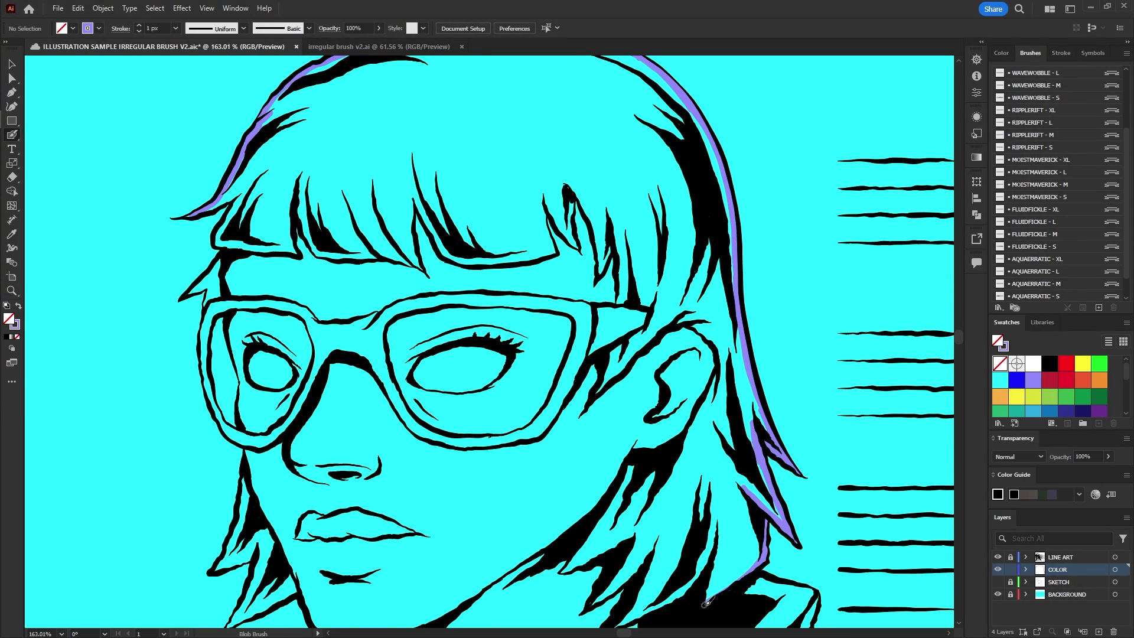
- Continue the lilac Blob Brush contour along the lower locks, the ear and side lock, and the fringe to close the hair shape
{"action": "mouse_move", "coordinate": [705, 606]}
{"action": "left_mouse_down"}
{"action": "mouse_move", "coordinate": [718, 532]}
{"action": "mouse_move", "coordinate": [621, 619]}
{"action": "mouse_move", "coordinate": [639, 536]}
{"action": "mouse_move", "coordinate": [585, 561]}
{"action": "mouse_move", "coordinate": [637, 462]}
{"action": "mouse_move", "coordinate": [718, 376]}
{"action": "mouse_move", "coordinate": [704, 324]}
{"action": "mouse_move", "coordinate": [608, 349]}
{"action": "mouse_move", "coordinate": [612, 219]}
{"action": "mouse_move", "coordinate": [612, 249]}
{"action": "mouse_move", "coordinate": [570, 187]}
{"action": "mouse_move", "coordinate": [580, 244]}
{"action": "mouse_move", "coordinate": [547, 221]}
{"action": "mouse_move", "coordinate": [555, 249]}
{"action": "mouse_move", "coordinate": [456, 258]}
{"action": "mouse_move", "coordinate": [414, 190]}
{"action": "mouse_move", "coordinate": [420, 261]}
{"action": "mouse_move", "coordinate": [354, 253]}
{"action": "mouse_move", "coordinate": [302, 221]}
{"action": "left_mouse_up"}
{"action": "left_click_drag", "start_coordinate": [234, 241], "coordinate": [243, 193]}
{"action": "key", "text": "z"}
{"action": "left_click_drag", "start_coordinate": [596, 372], "coordinate": [561, 401]}
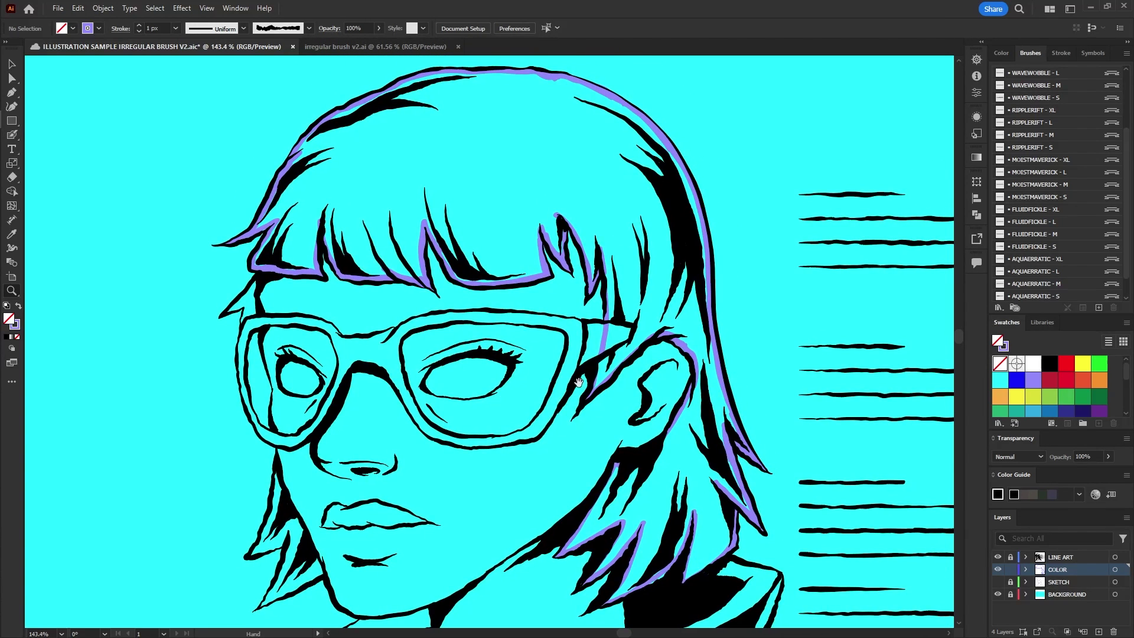
- Remove the inner contour of the lilac hair outline with Direct Selection so the hair fills solid
{"action": "key", "text": "a"}
{"action": "left_click", "coordinate": [545, 279]}
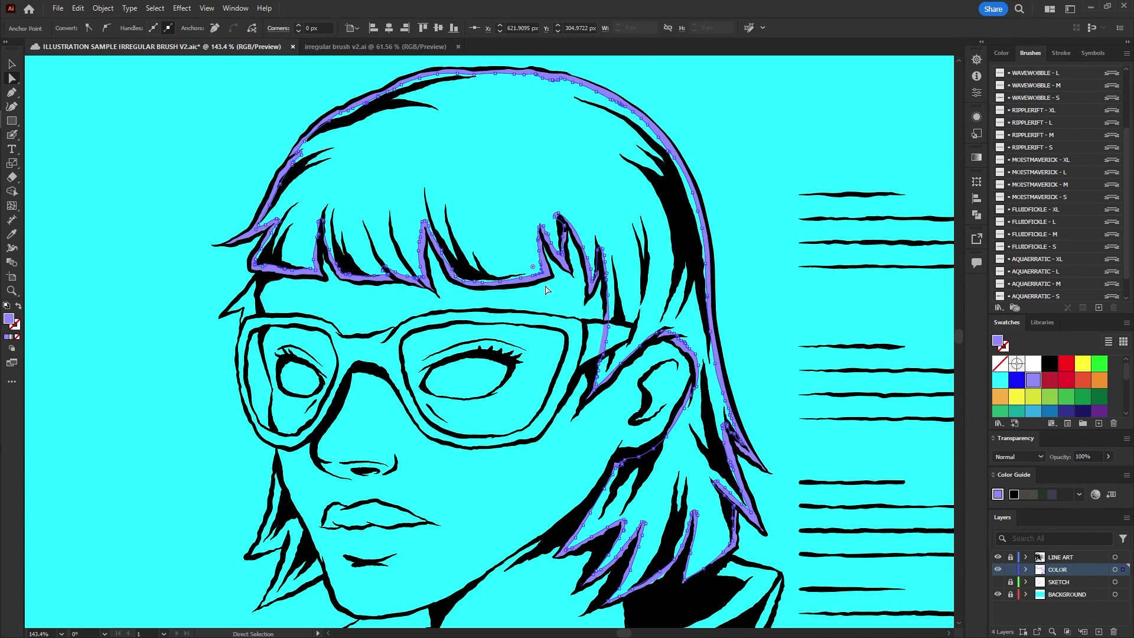
{"action": "left_click", "coordinate": [753, 305]}
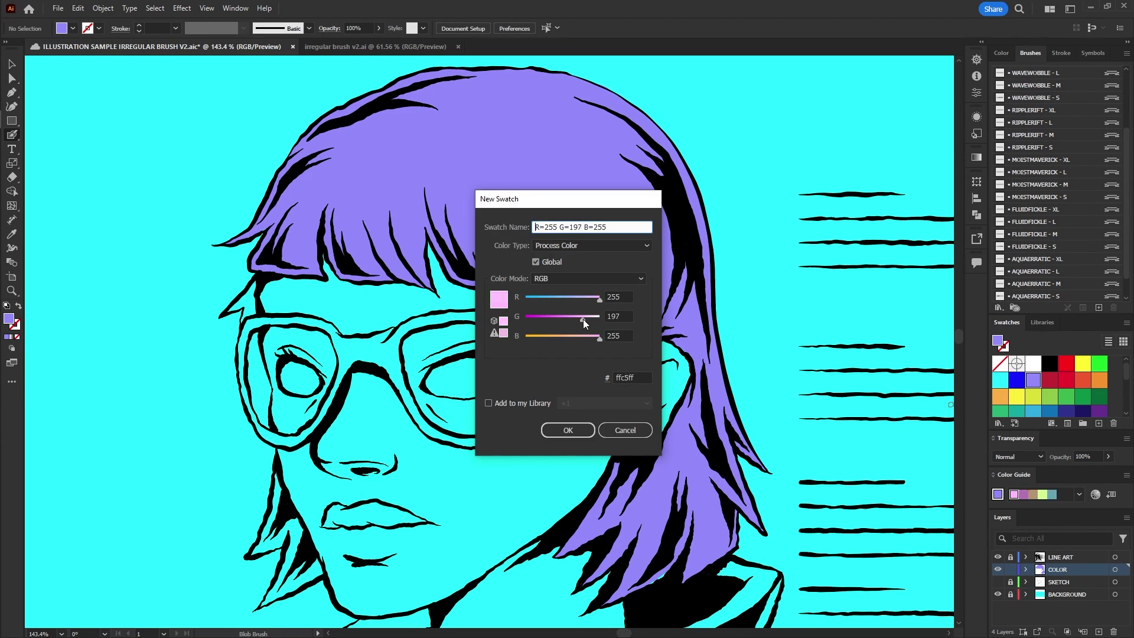
- Create a global light pink RGB swatch and paint the forehead skin with it using the Blob Brush
{"action": "key", "text": "Return"}
{"action": "key", "text": "shift+b"}
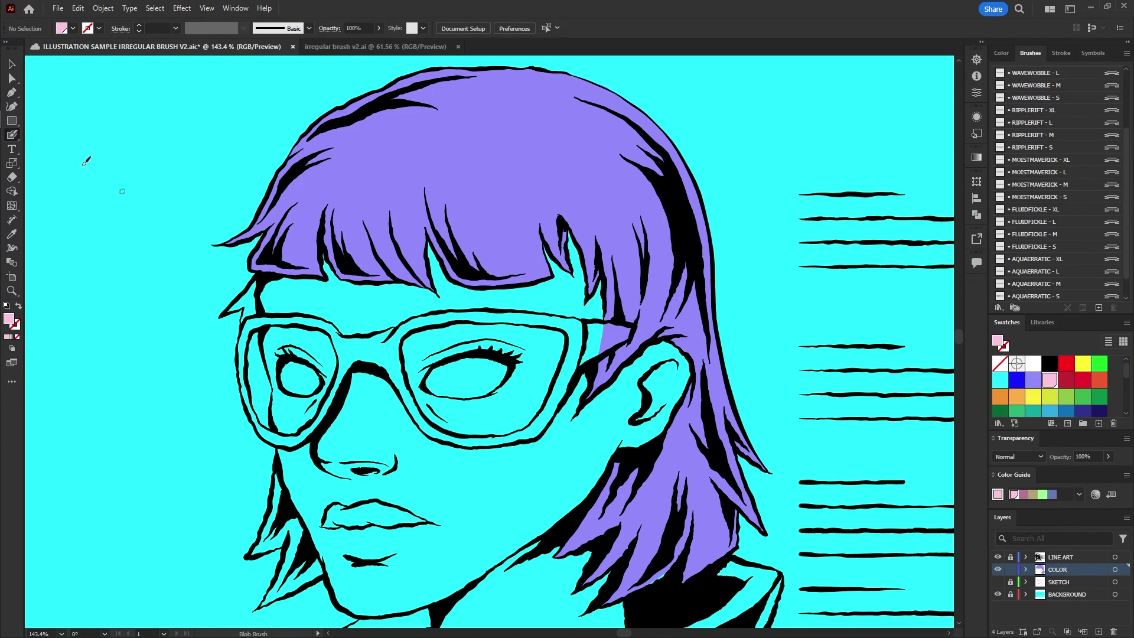
{"action": "mouse_move", "coordinate": [273, 283]}
{"action": "left_mouse_down"}
{"action": "mouse_move", "coordinate": [335, 266]}
{"action": "mouse_move", "coordinate": [568, 301]}
{"action": "mouse_move", "coordinate": [747, 345]}
{"action": "mouse_move", "coordinate": [428, 333]}
{"action": "mouse_move", "coordinate": [293, 370]}
{"action": "mouse_move", "coordinate": [192, 289]}
{"action": "left_mouse_up"}
{"action": "scroll", "coordinate": [424, 254], "scroll_direction": "up", "scroll_amount": 2}
- Send the pink forehead shape to the back so it sits behind the lilac hair
{"action": "key", "text": "v"}
{"action": "left_click", "coordinate": [608, 319]}
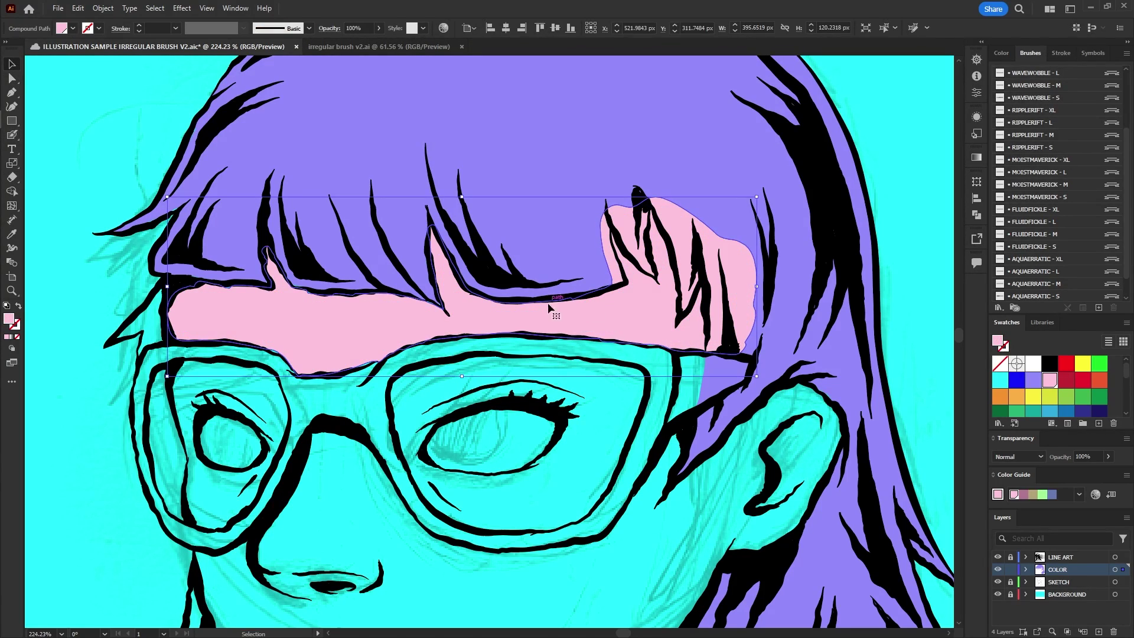
{"action": "right_click", "coordinate": [544, 309]}
{"action": "mouse_move", "coordinate": [608, 525]}
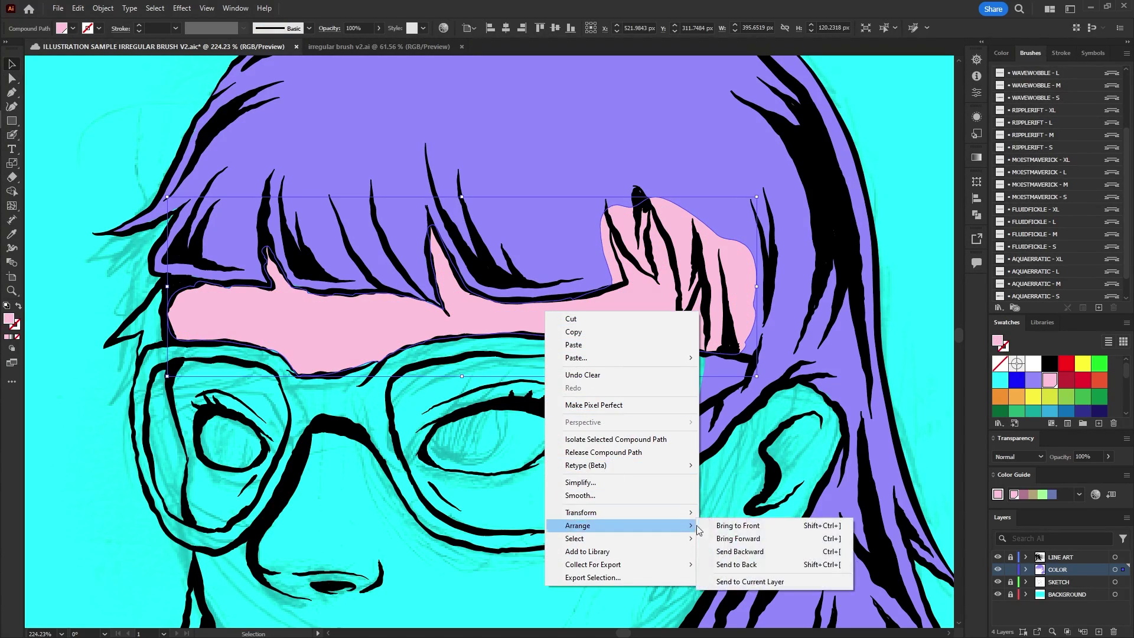
{"action": "left_click", "coordinate": [718, 574]}
{"action": "left_click", "coordinate": [652, 534]}
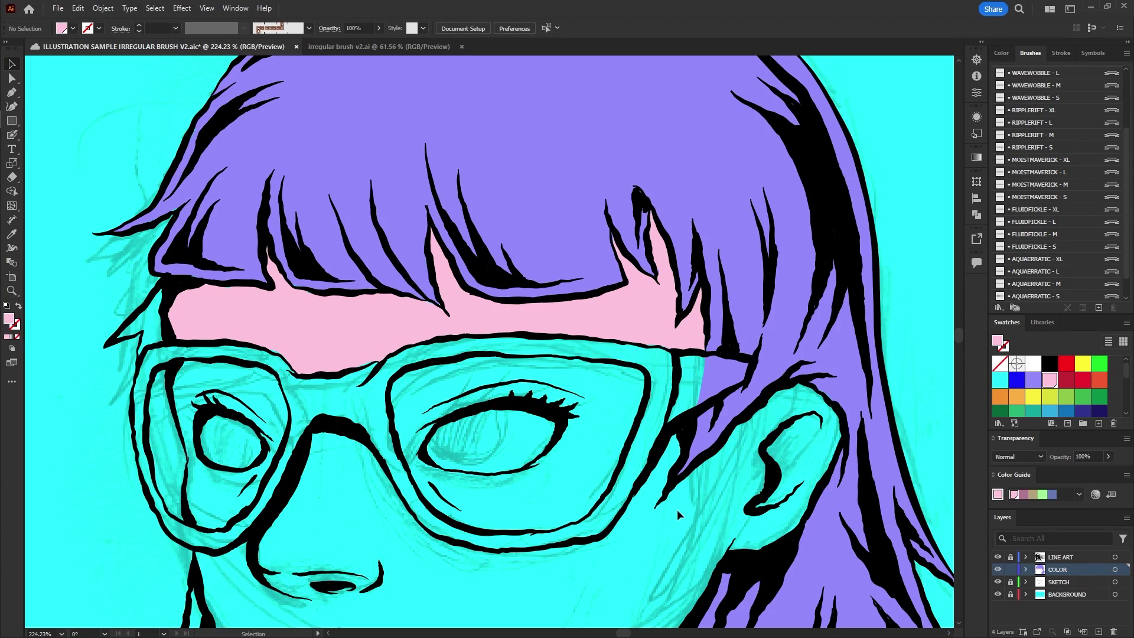
- Paint the glasses frame in light yellow with the Blob Brush, from the far lens rim across the bridge
{"action": "scroll", "coordinate": [678, 511], "scroll_direction": "down", "scroll_amount": 5}
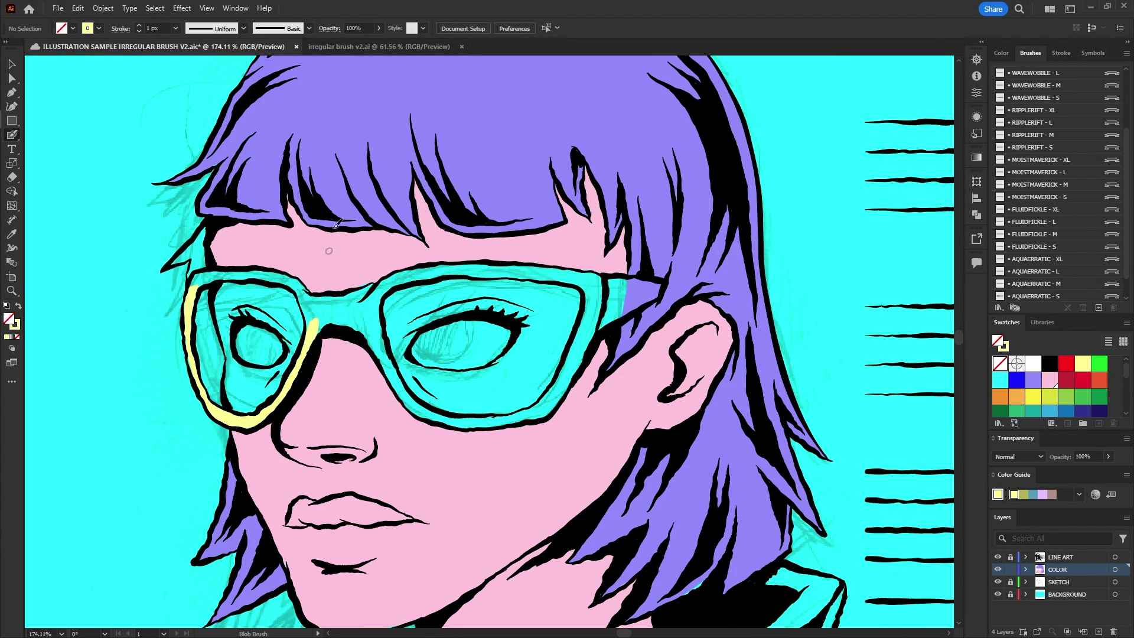
{"action": "mouse_move", "coordinate": [191, 293]}
{"action": "left_mouse_down"}
{"action": "mouse_move", "coordinate": [603, 273]}
{"action": "mouse_move", "coordinate": [650, 295]}
{"action": "mouse_move", "coordinate": [410, 420]}
{"action": "mouse_move", "coordinate": [379, 308]}
{"action": "left_mouse_up"}
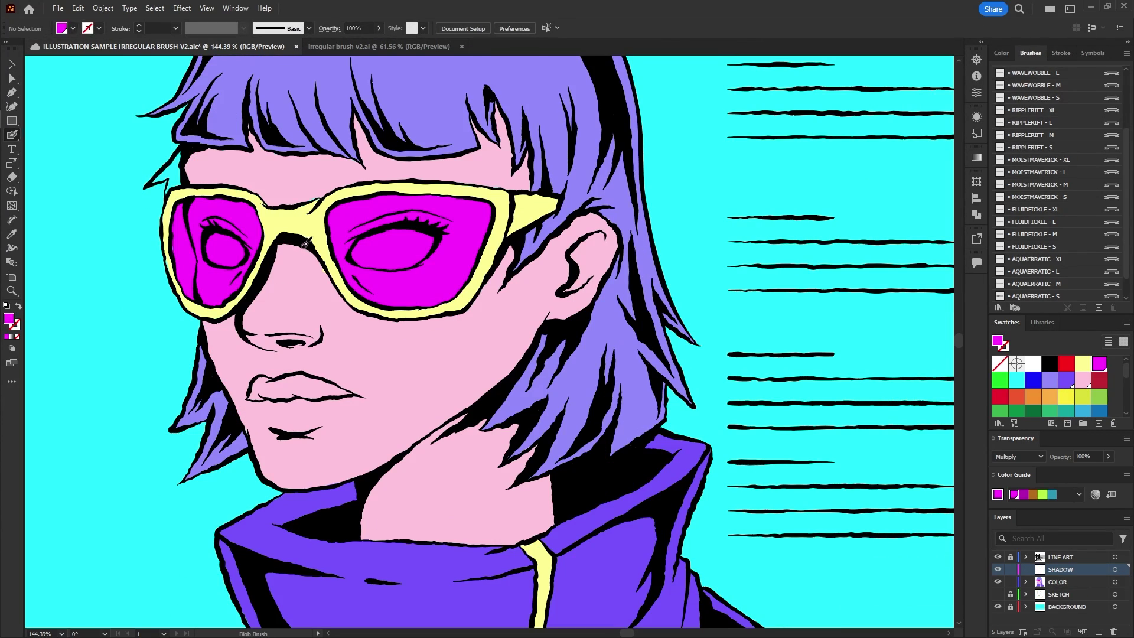
- Outline the face and neck shadow in magenta on the SHADOW layer from nose over lips, chin and neck, and save the document
{"action": "left_click_drag", "start_coordinate": [305, 243], "coordinate": [314, 333]}
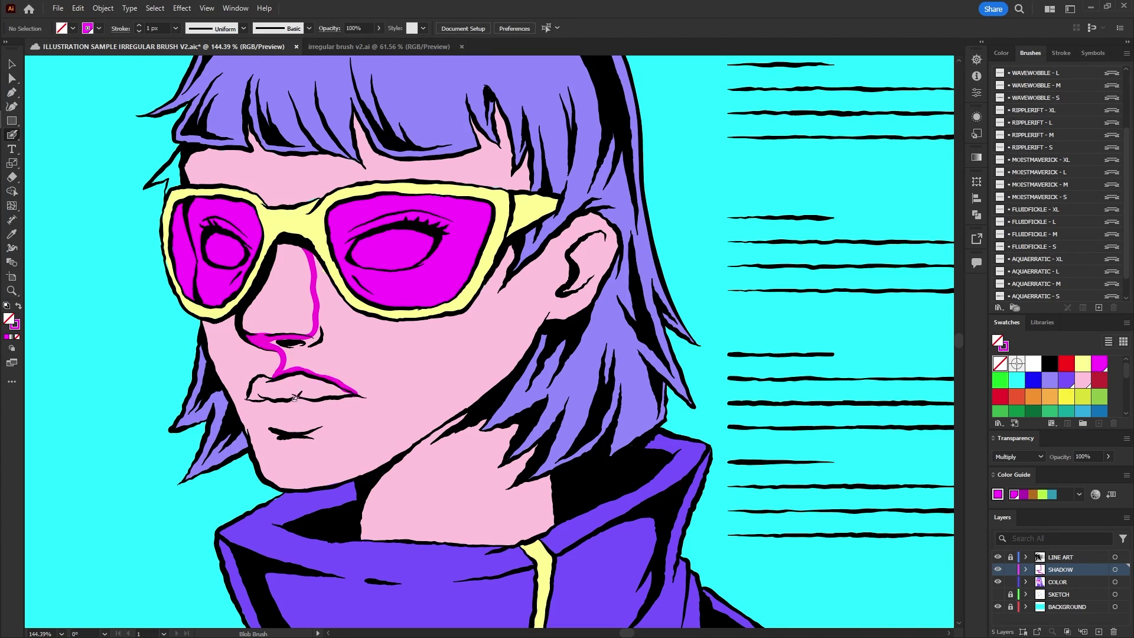
{"action": "mouse_move", "coordinate": [284, 397]}
{"action": "left_mouse_down"}
{"action": "mouse_move", "coordinate": [318, 406]}
{"action": "mouse_move", "coordinate": [307, 435]}
{"action": "left_mouse_up"}
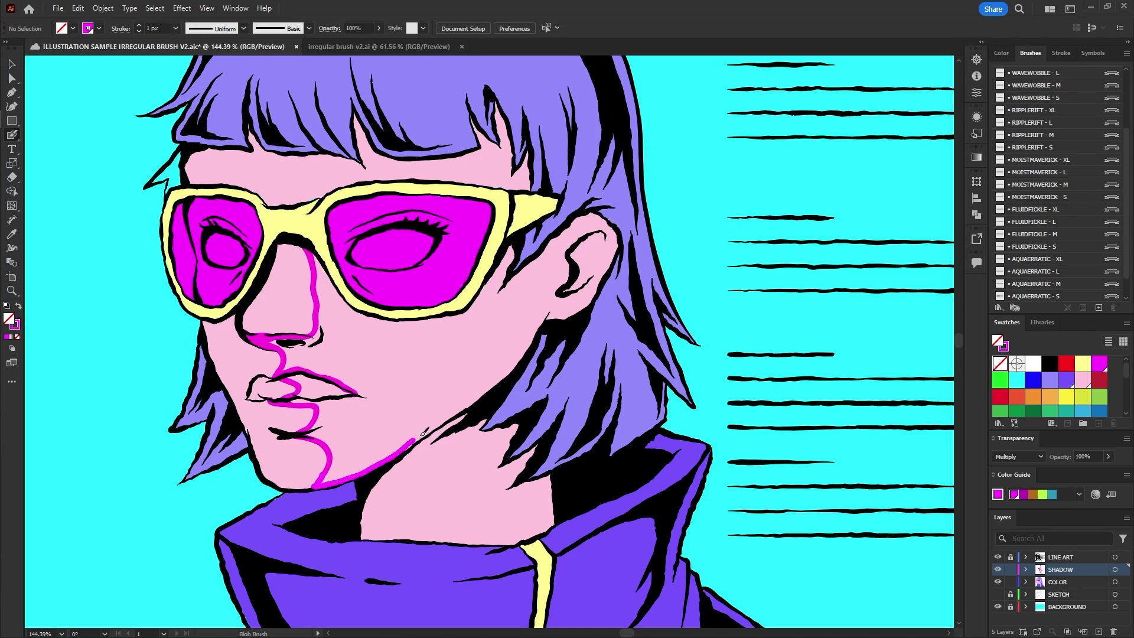
{"action": "mouse_move", "coordinate": [435, 423]}
{"action": "left_mouse_down"}
{"action": "mouse_move", "coordinate": [446, 476]}
{"action": "mouse_move", "coordinate": [441, 538]}
{"action": "mouse_move", "coordinate": [525, 538]}
{"action": "left_mouse_up"}
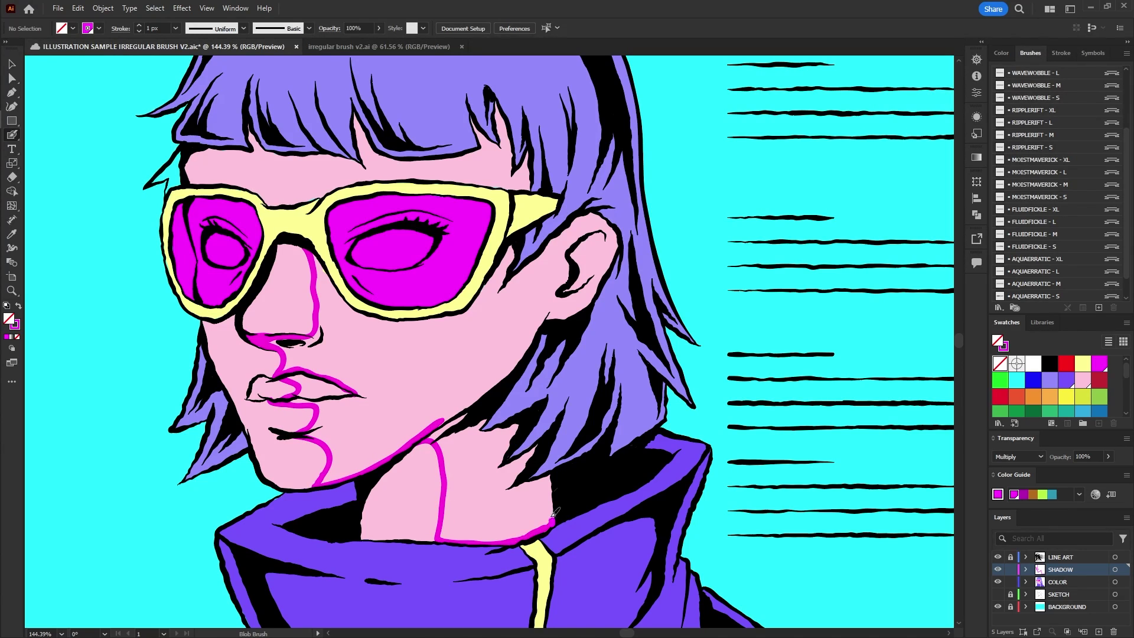
{"action": "mouse_move", "coordinate": [552, 470]}
{"action": "left_mouse_down"}
{"action": "mouse_move", "coordinate": [563, 342]}
{"action": "mouse_move", "coordinate": [617, 254]}
{"action": "mouse_move", "coordinate": [405, 142]}
{"action": "mouse_move", "coordinate": [312, 238]}
{"action": "left_mouse_up"}
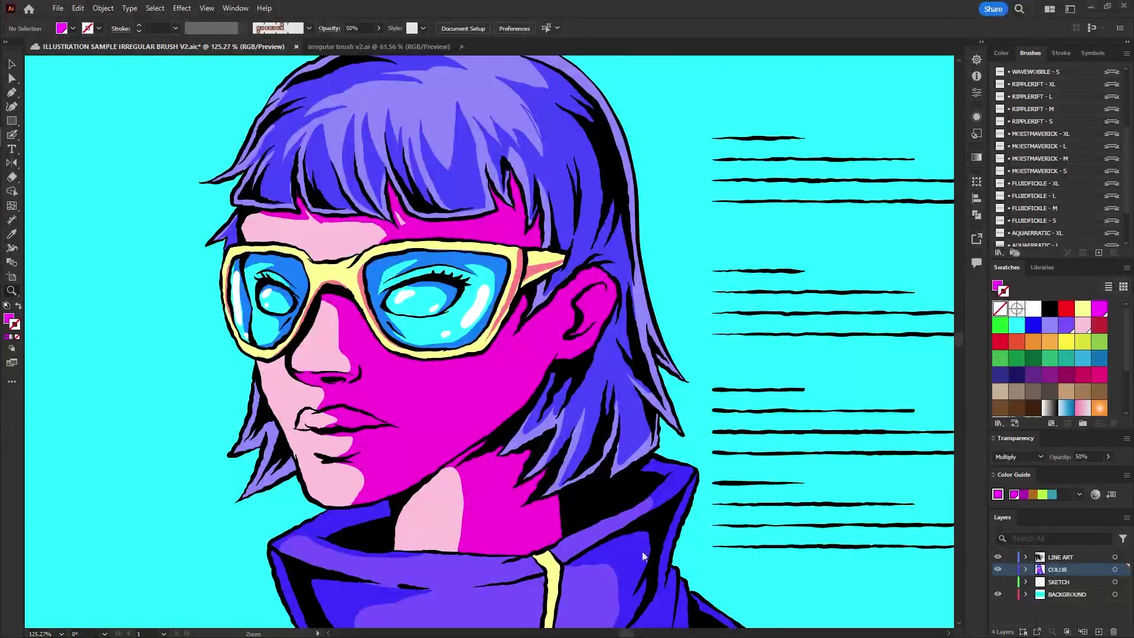
{"action": "key", "text": "ctrl+s"}
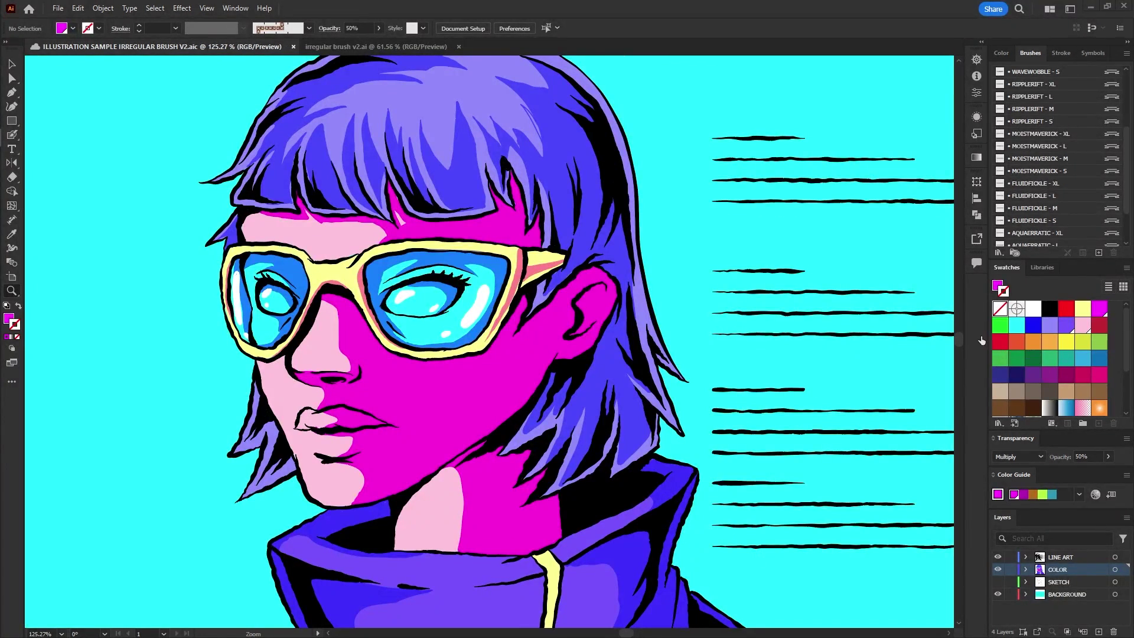
- Paint cyan rim highlights along the cheek, chin and jawline with the FLUIDFICKLE - S brush
{"action": "left_click", "coordinate": [1017, 325]}
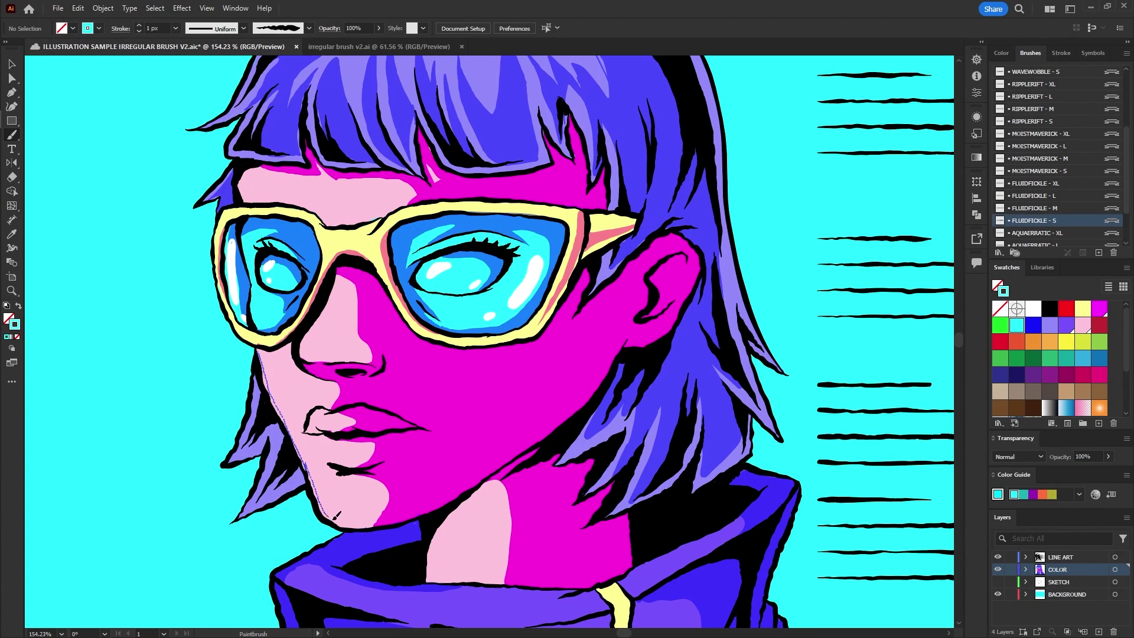
{"action": "left_click_drag", "start_coordinate": [356, 523], "coordinate": [384, 521]}
{"action": "left_click_drag", "start_coordinate": [598, 387], "coordinate": [599, 385]}
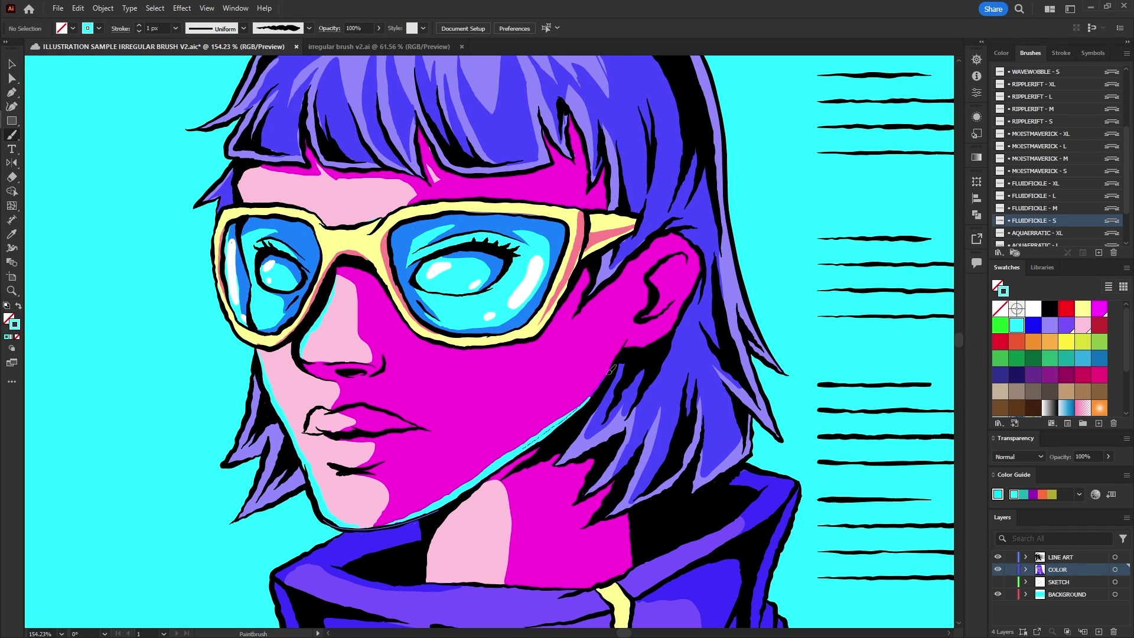
- Add cyan rim-light strokes with the FLUIDFICKLE - S brush along the hair, ear, collar and jacket shoulder
{"action": "left_click_drag", "start_coordinate": [632, 154], "coordinate": [642, 162]}
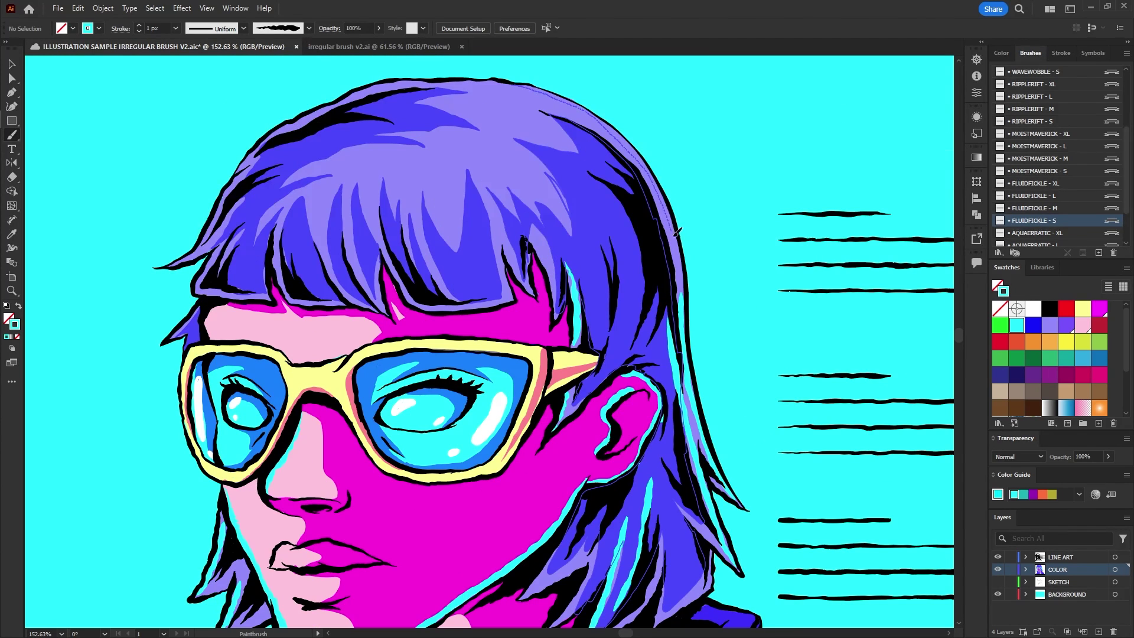
{"action": "left_click_drag", "start_coordinate": [675, 238], "coordinate": [680, 269]}
{"action": "left_click_drag", "start_coordinate": [652, 418], "coordinate": [701, 453]}
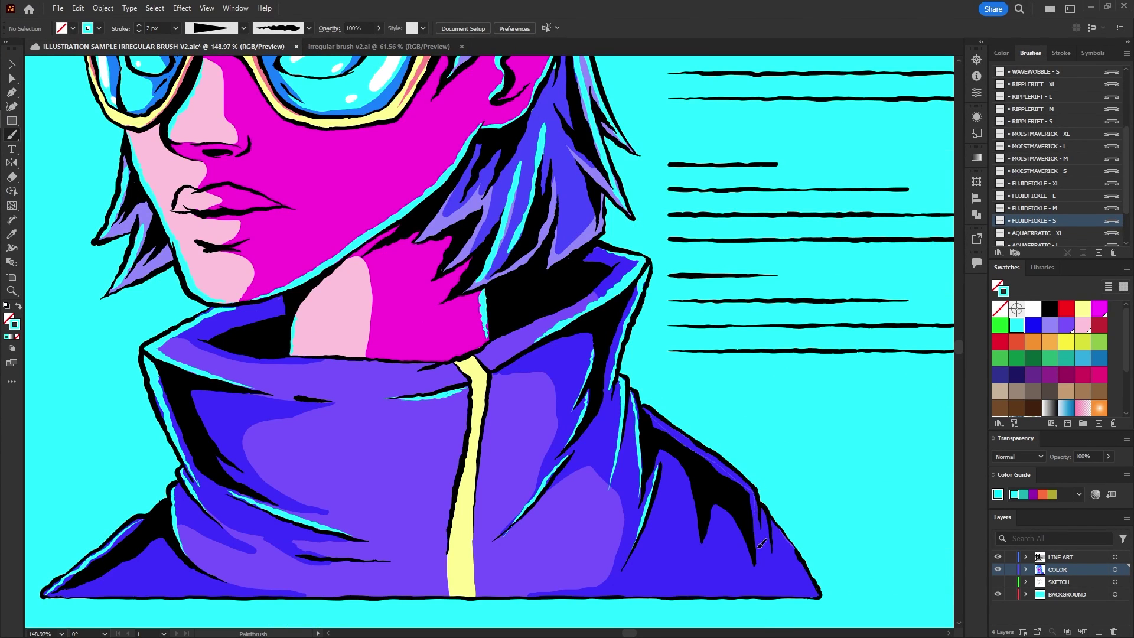
{"action": "left_click_drag", "start_coordinate": [760, 556], "coordinate": [761, 554]}
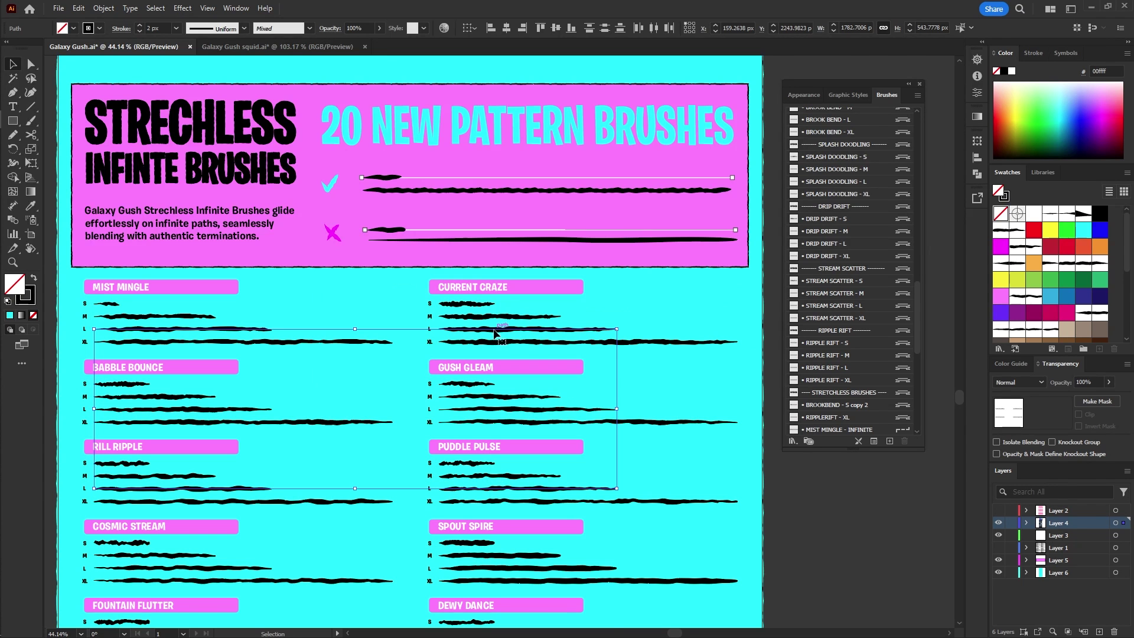
- Copy the infinite brush sample strokes into the Galaxy Gush squid document and centre-align them horizontally
{"action": "right_click", "coordinate": [495, 332]}
{"action": "left_click", "coordinate": [508, 326]}
{"action": "left_click", "coordinate": [325, 46]}
{"action": "key", "text": "ctrl+v"}
{"action": "left_click", "coordinate": [507, 28]}
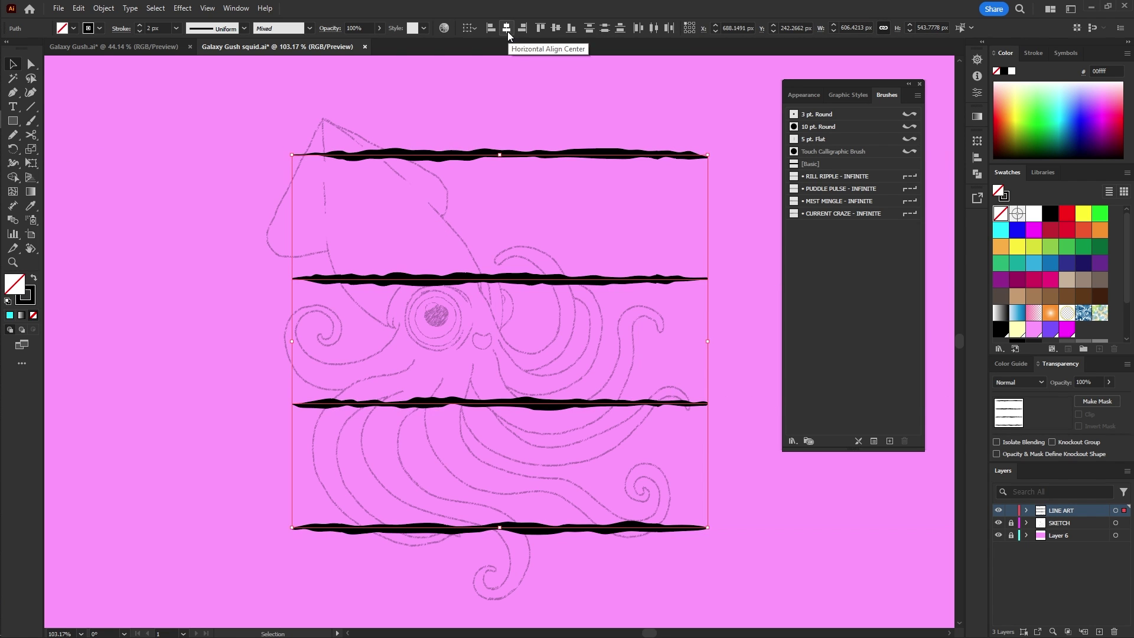
{"action": "left_click_drag", "start_coordinate": [503, 459], "coordinate": [520, 476]}
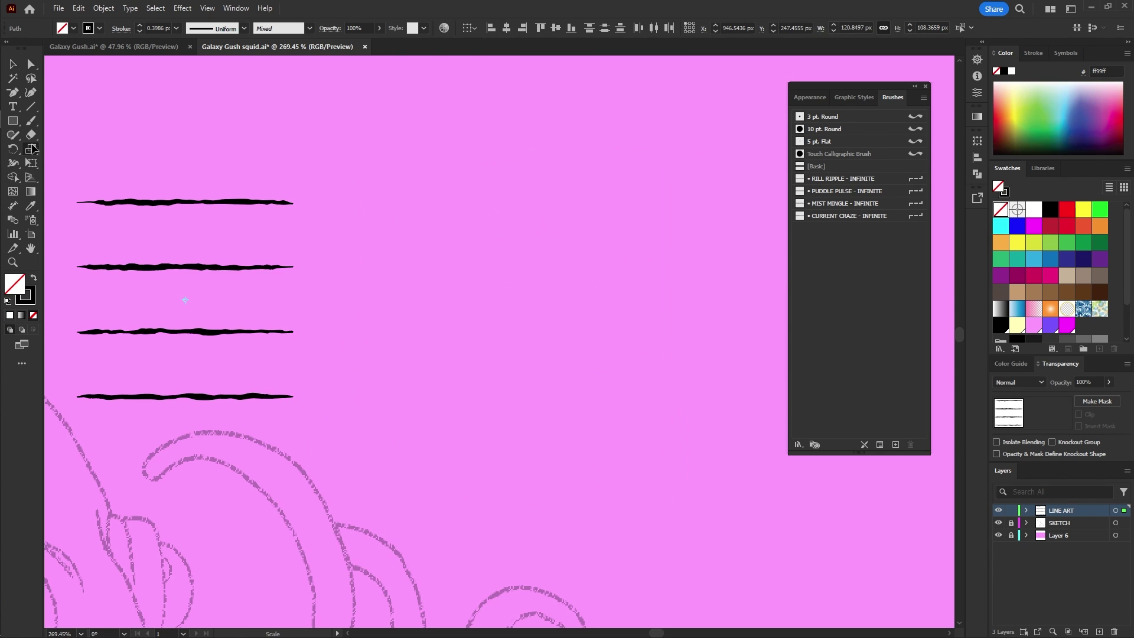
- Scale the sample strokes uniformly with Scale Corners and Scale Strokes & Effects enabled, and move them aside
{"action": "key", "text": "Return"}
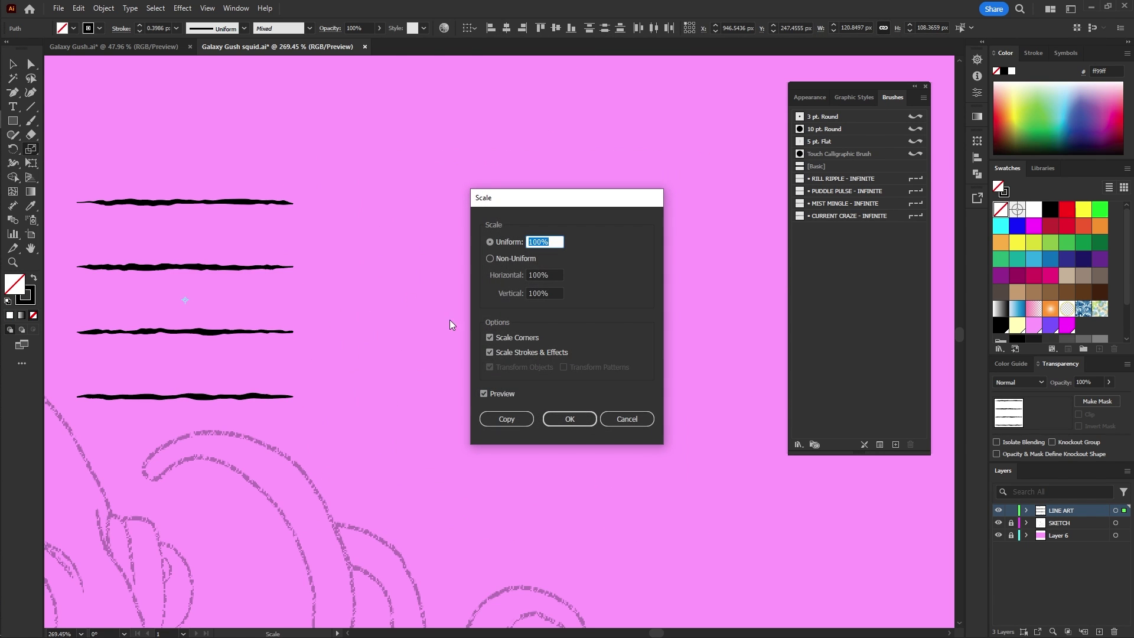
{"action": "left_click", "coordinate": [569, 419]}
{"action": "key", "text": "v"}
{"action": "mouse_move", "coordinate": [297, 299]}
{"action": "left_mouse_down"}
{"action": "mouse_move", "coordinate": [380, 312]}
{"action": "mouse_move", "coordinate": [907, 311]}
{"action": "mouse_move", "coordinate": [409, 308]}
{"action": "left_mouse_up"}
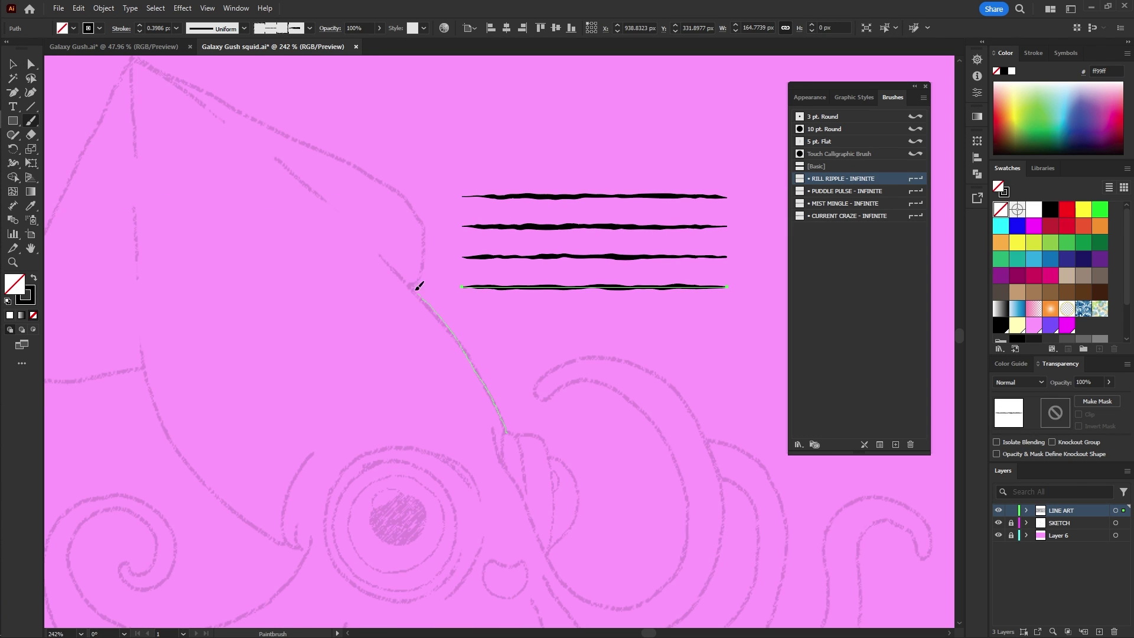
- Ink the mantle edge up to the tip with RILL RIPPLE - INFINITE, compare the other infinite brushes on it and apply PUDDLE PULSE - INFINITE
{"action": "mouse_move", "coordinate": [413, 285]}
{"action": "left_mouse_down"}
{"action": "mouse_move", "coordinate": [385, 248]}
{"action": "mouse_move", "coordinate": [163, 73]}
{"action": "mouse_move", "coordinate": [131, 141]}
{"action": "left_mouse_up"}
{"action": "key", "text": "a"}
{"action": "left_click", "coordinate": [867, 197]}
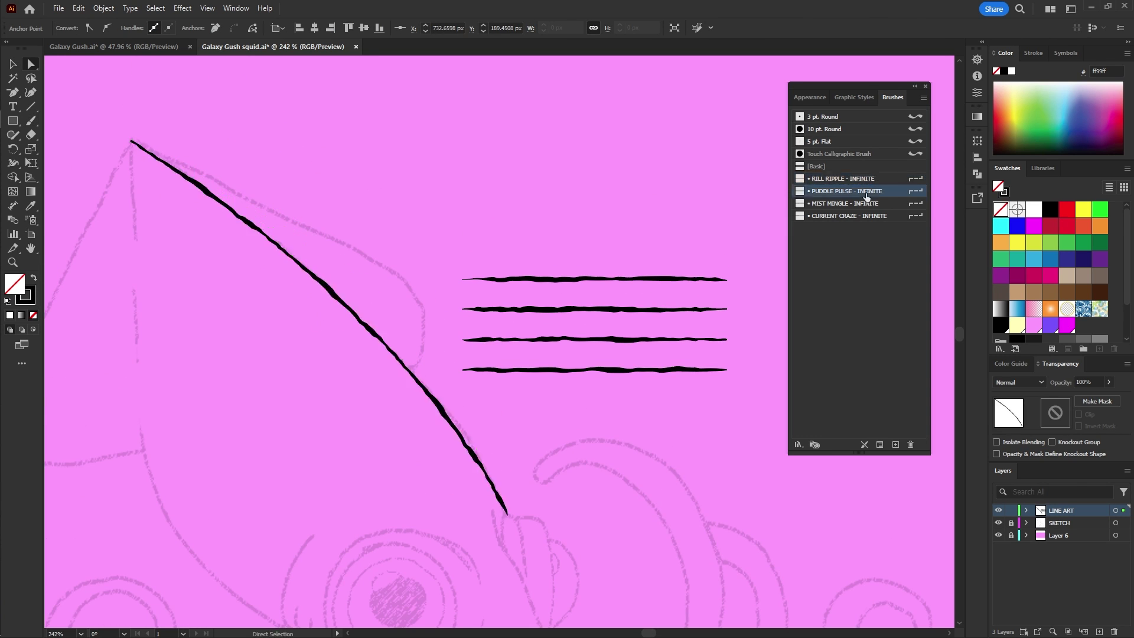
{"action": "left_click", "coordinate": [866, 206]}
{"action": "left_click", "coordinate": [871, 215]}
{"action": "left_click", "coordinate": [872, 194]}
- Erase a section from the middle of the mantle line and shift the separated piece to match the sketch
{"action": "key", "text": "shift+e"}
{"action": "mouse_move", "coordinate": [253, 215]}
{"action": "left_mouse_down"}
{"action": "mouse_move", "coordinate": [294, 269]}
{"action": "mouse_move", "coordinate": [375, 317]}
{"action": "left_mouse_up"}
{"action": "key", "text": "v"}
{"action": "left_click_drag", "start_coordinate": [344, 261], "coordinate": [313, 294]}
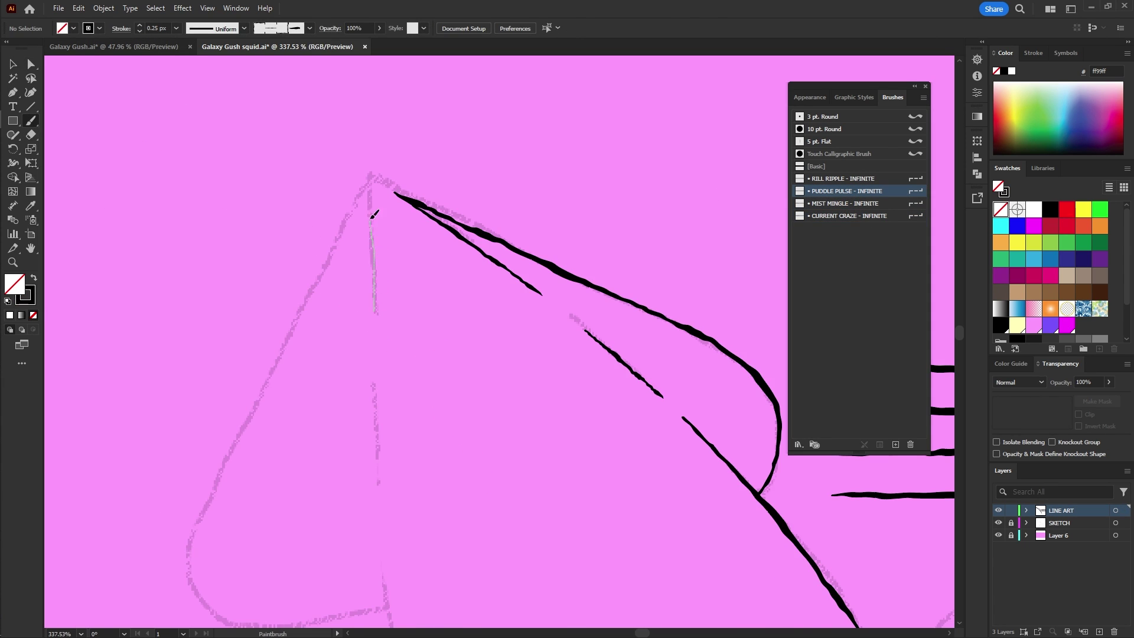
- Adjust the anchor points of the inked strokes near the mantle tip to fit the sketch
{"action": "mouse_move", "coordinate": [397, 189]}
{"action": "left_mouse_down"}
{"action": "mouse_move", "coordinate": [390, 177]}
{"action": "mouse_move", "coordinate": [585, 172]}
{"action": "left_mouse_up"}
{"action": "key", "text": "z"}
{"action": "key", "text": "a"}
{"action": "left_click", "coordinate": [405, 206]}
{"action": "key", "text": "space"}
{"action": "left_click_drag", "start_coordinate": [394, 201], "coordinate": [405, 138]}
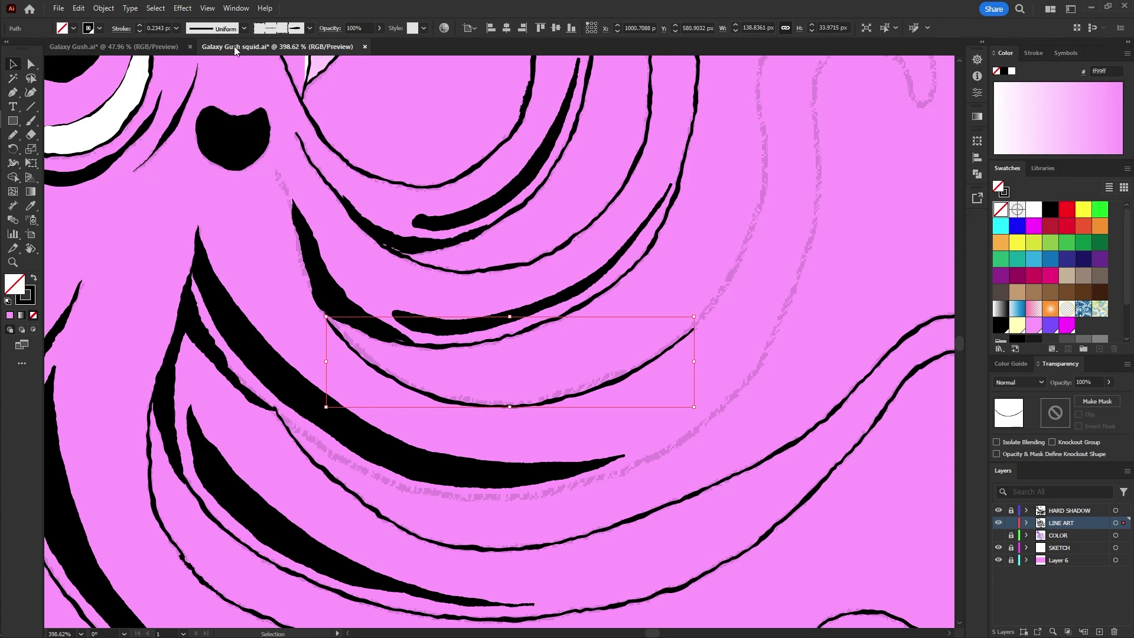
- Try variable width profiles on the selected curved tentacle stroke
{"action": "left_click", "coordinate": [244, 28]}
{"action": "left_click", "coordinate": [215, 68]}
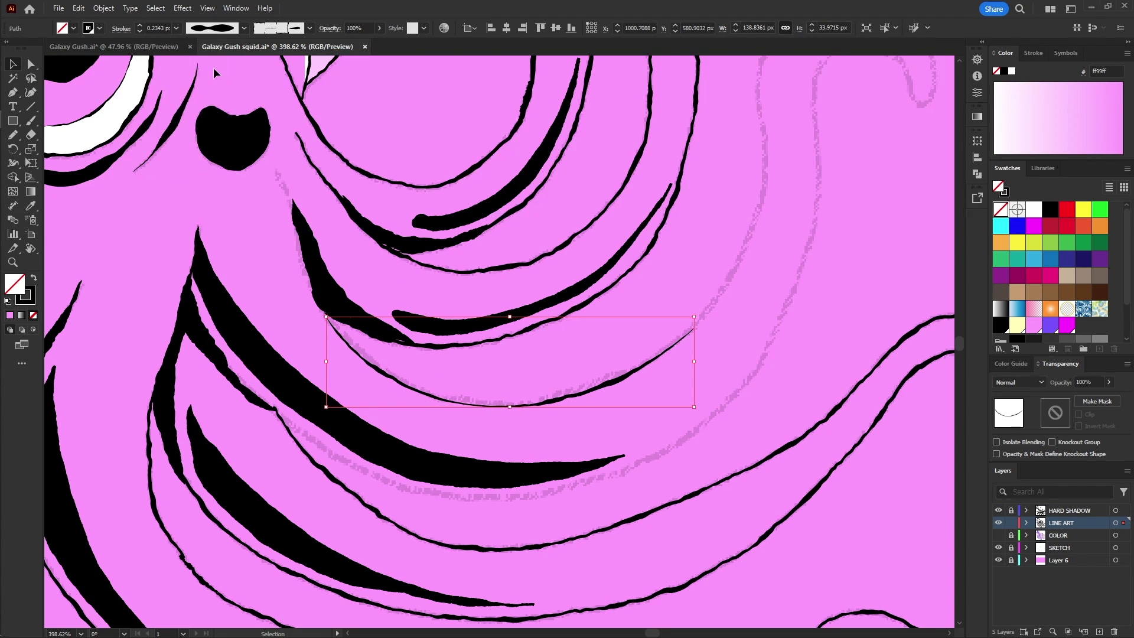
{"action": "left_click", "coordinate": [244, 28]}
{"action": "left_click", "coordinate": [222, 63]}
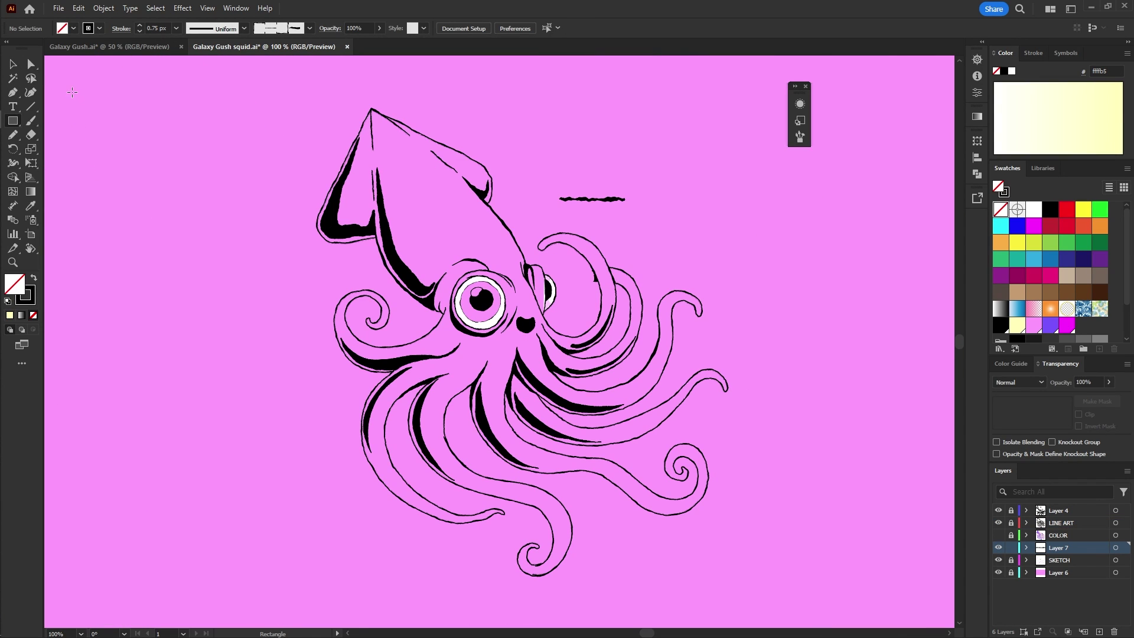
- Draw a rectangle, sample the sample stroke's brush outline onto it, fill it light yellow and widen it behind the squid
{"action": "mouse_move", "coordinate": [75, 94]}
{"action": "left_mouse_down"}
{"action": "mouse_move", "coordinate": [158, 205]}
{"action": "mouse_move", "coordinate": [262, 478]}
{"action": "mouse_move", "coordinate": [284, 570]}
{"action": "left_mouse_up"}
{"action": "key", "text": "i"}
{"action": "left_click", "coordinate": [579, 199]}
{"action": "key", "text": "comma"}
{"action": "key", "text": "v"}
{"action": "left_click_drag", "start_coordinate": [288, 333], "coordinate": [824, 321]}
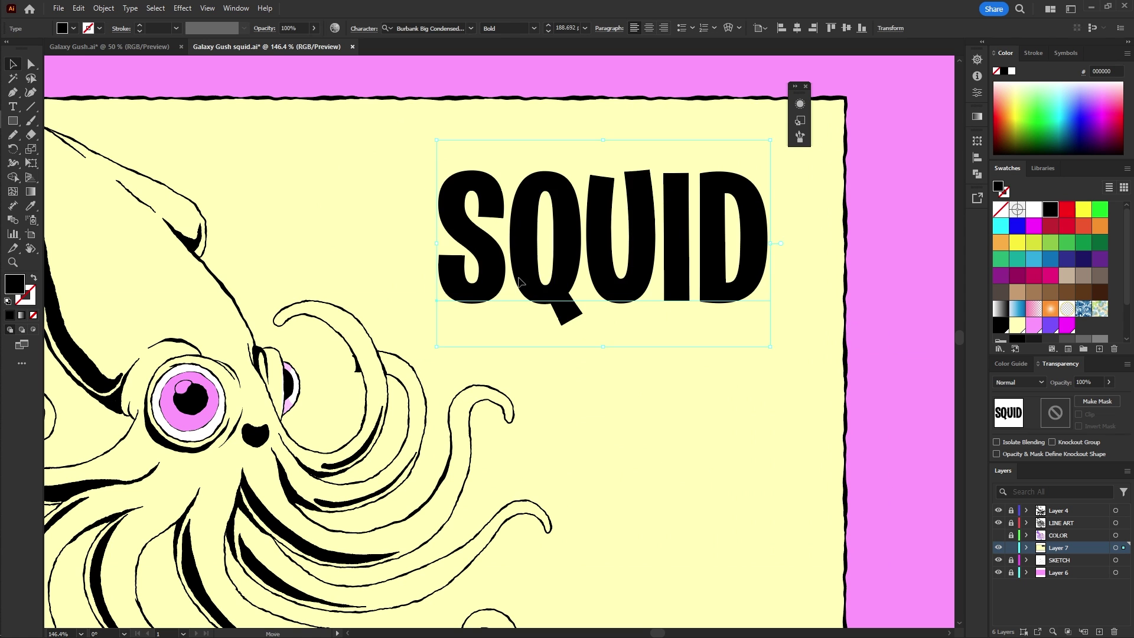
- Move the SQUID text toward the squid, convert it to outlines, and give it a cyan fill and black stroke
{"action": "left_click_drag", "start_coordinate": [530, 265], "coordinate": [467, 251]}
{"action": "right_click", "coordinate": [462, 269]}
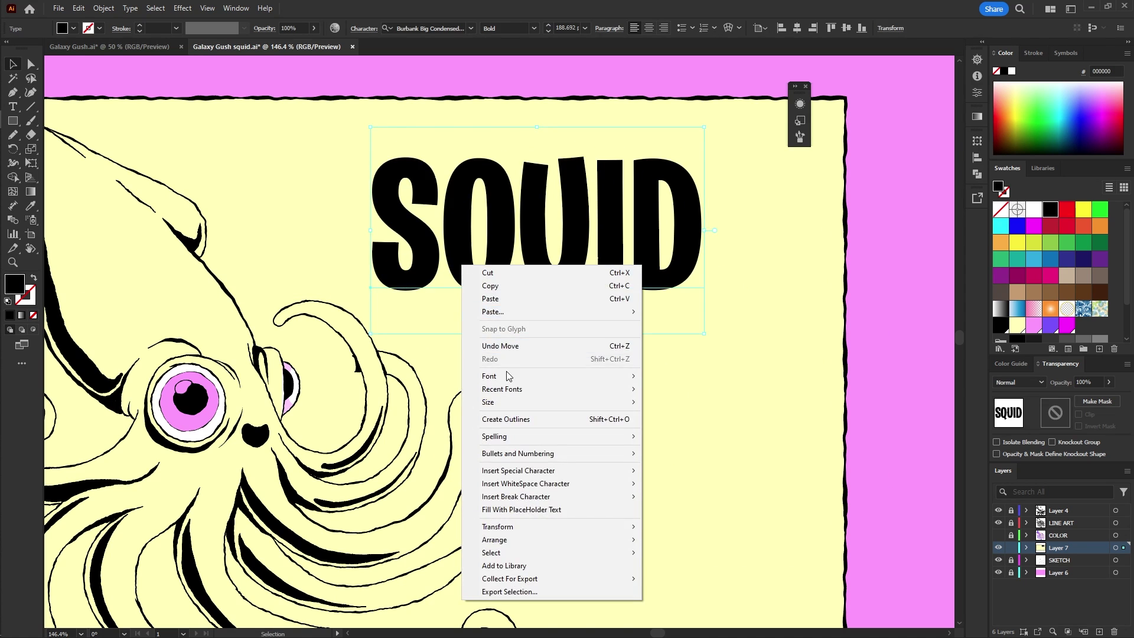
{"action": "left_click", "coordinate": [506, 418]}
{"action": "left_click", "coordinate": [999, 229]}
{"action": "key", "text": "x"}
{"action": "left_click", "coordinate": [1050, 210]}
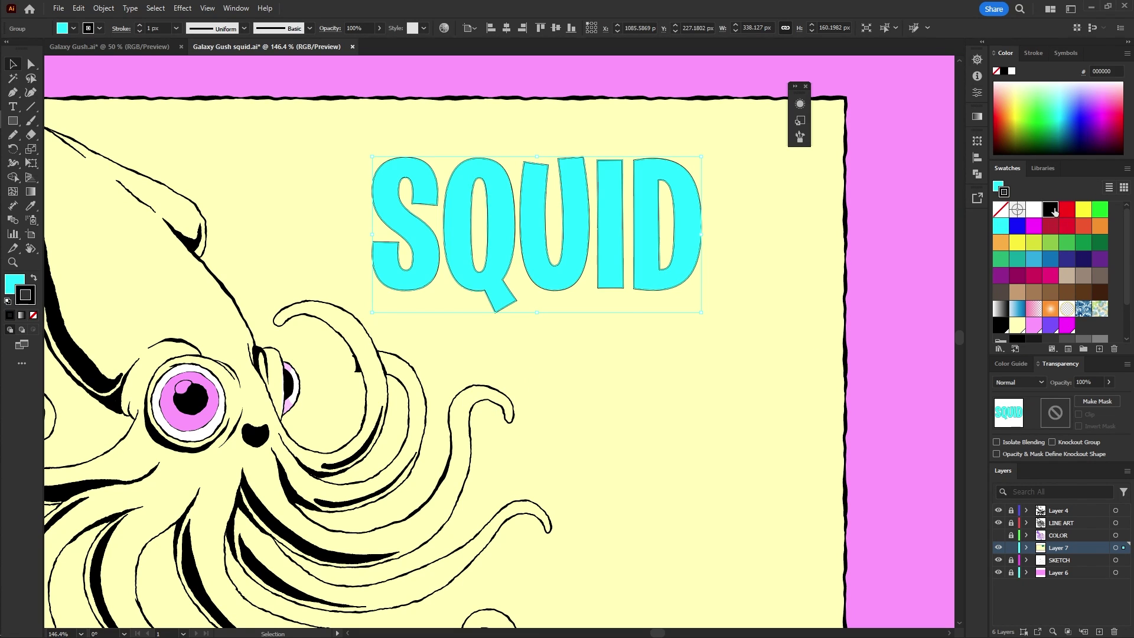
- Apply the infinite brush outline sampled from the squid's artwork to the SQUID letters and reduce the stroke weight
{"action": "key", "text": "i"}
{"action": "left_click", "coordinate": [346, 310]}
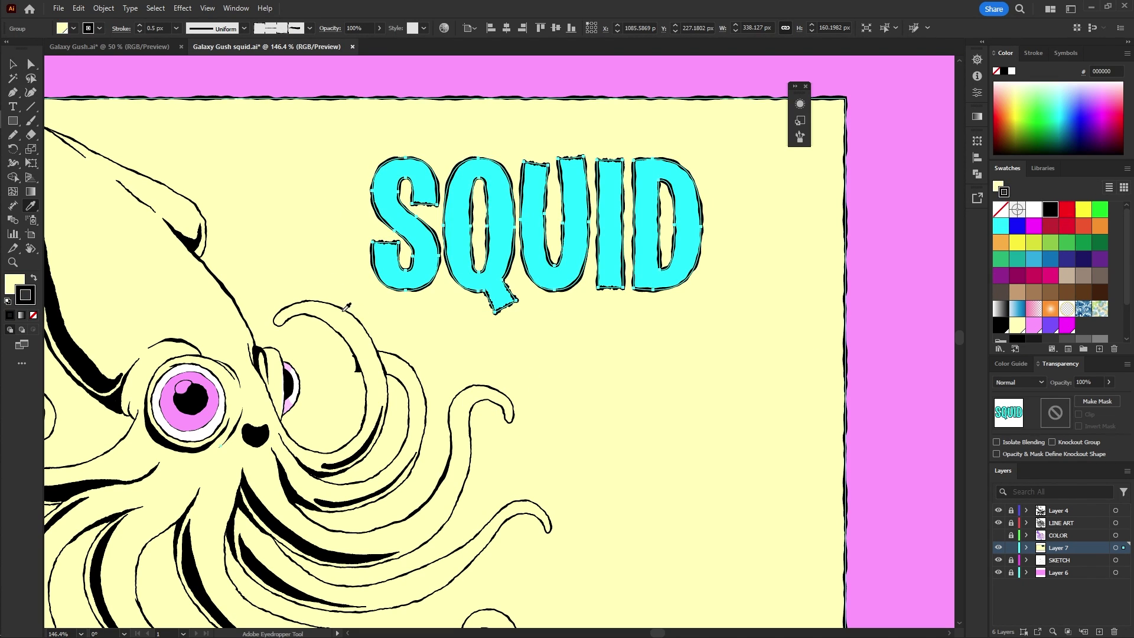
{"action": "left_click", "coordinate": [139, 30]}
{"action": "key", "text": "z"}
{"action": "left_click_drag", "start_coordinate": [425, 202], "coordinate": [572, 203]}
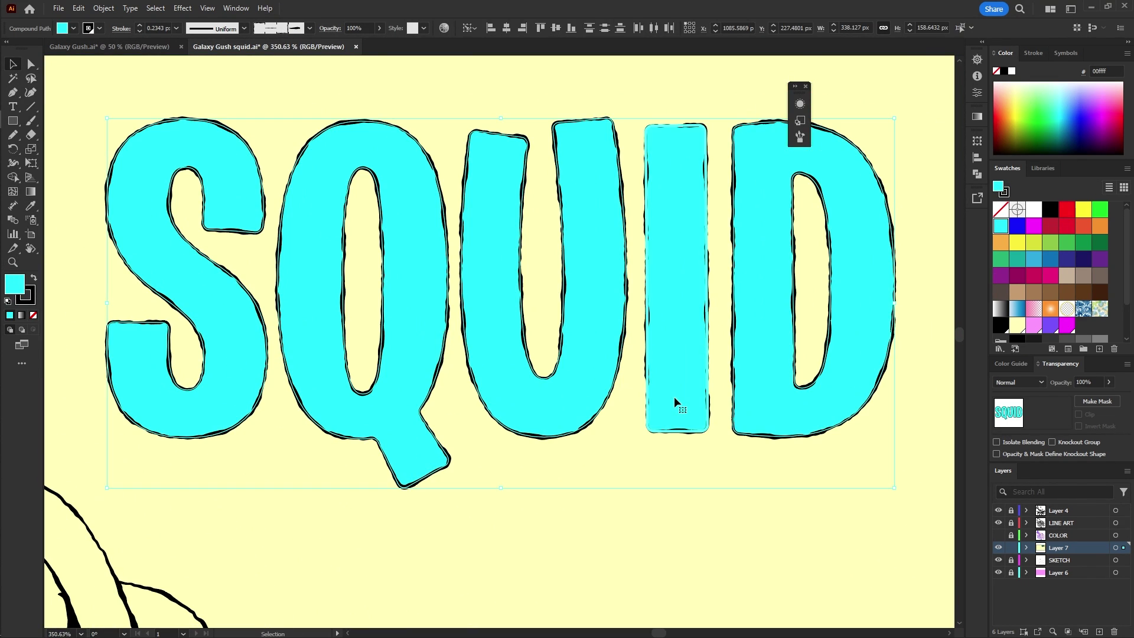
- Try a purple fill on the selected artwork and fill the background rectangle with cyan
{"action": "left_click", "coordinate": [1051, 325]}
{"action": "left_click_drag", "start_coordinate": [766, 361], "coordinate": [766, 332]}
{"action": "left_click", "coordinate": [1001, 226]}
{"action": "key", "text": "z"}
{"action": "left_click_drag", "start_coordinate": [786, 240], "coordinate": [673, 254]}
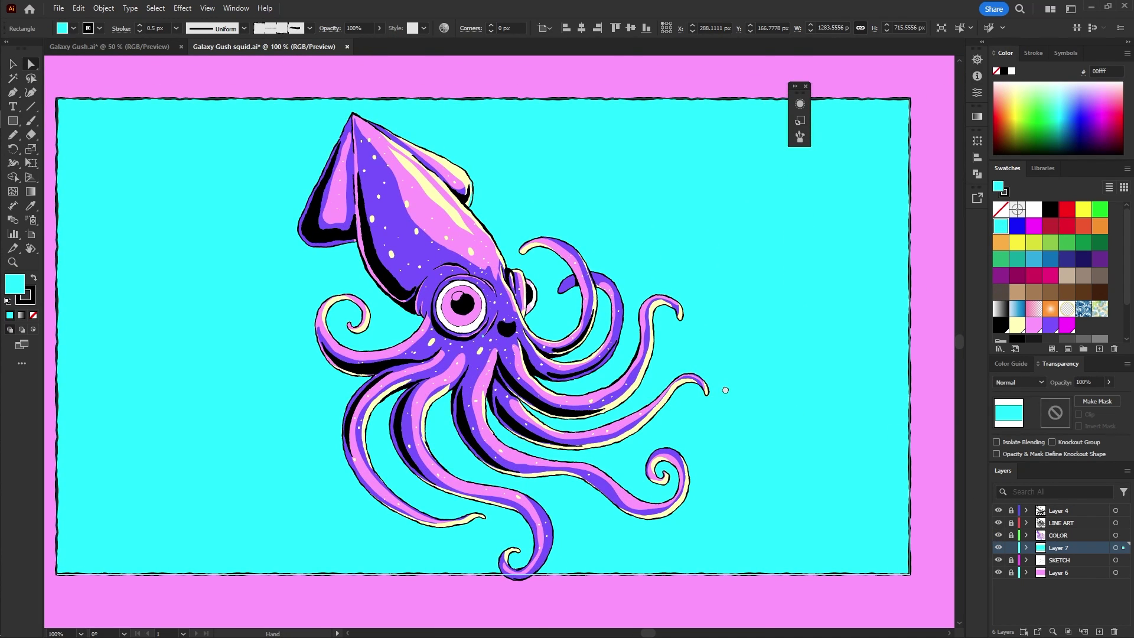
{"action": "left_click", "coordinate": [526, 296]}
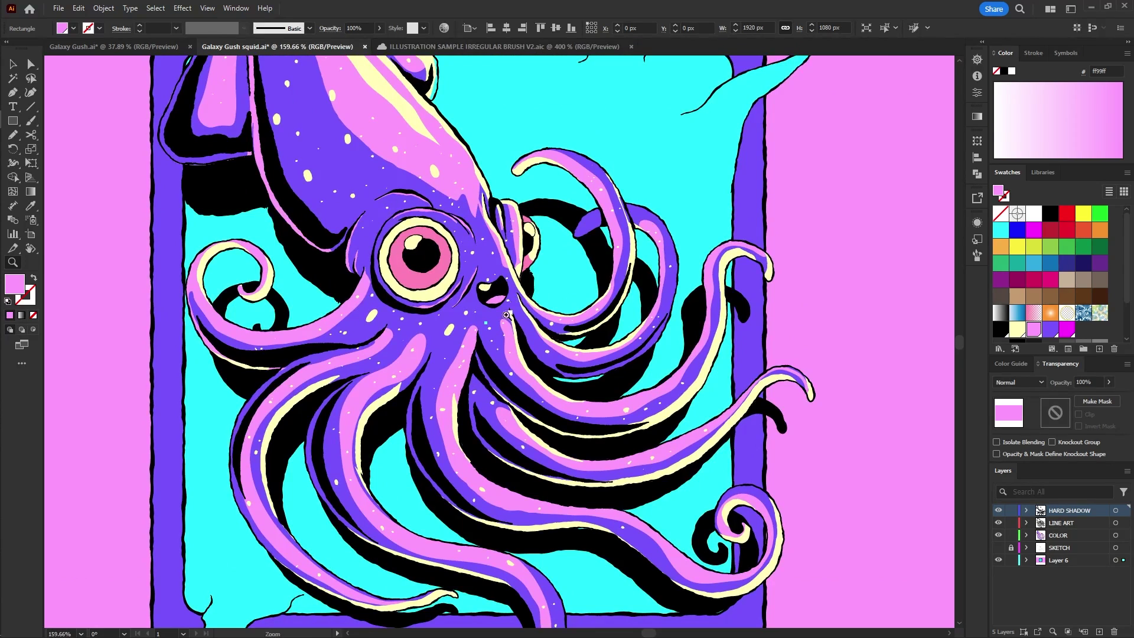
{"action": "left_click_drag", "start_coordinate": [501, 318], "coordinate": [464, 331]}
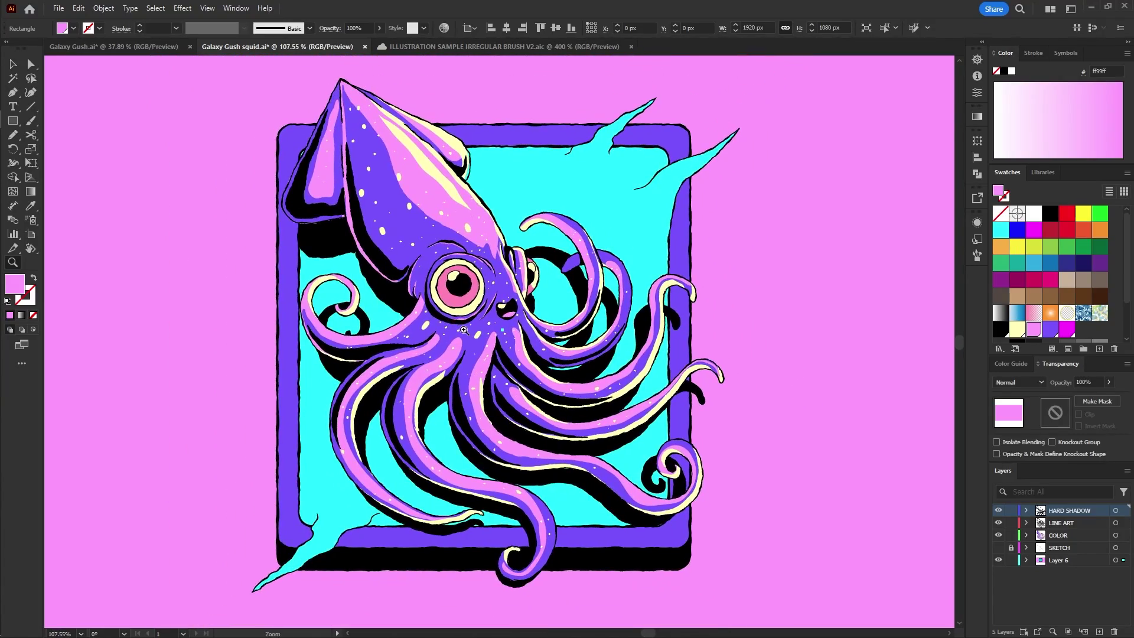